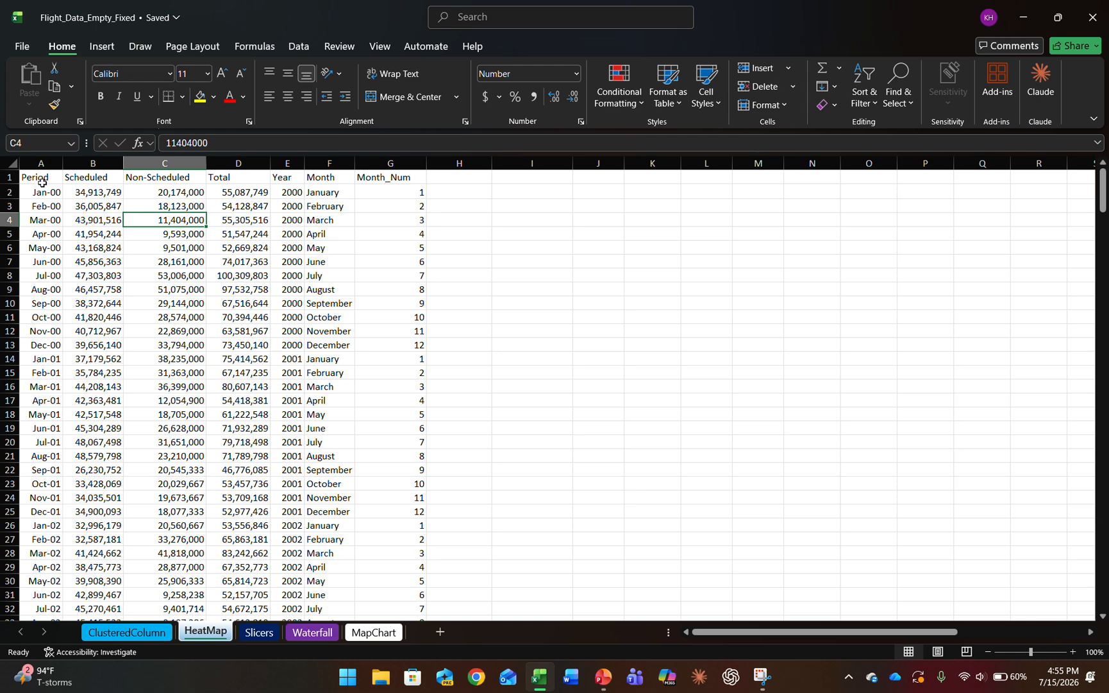
# Step: Convert the flight data in A1:G313 into a table with headers and apply the light blue banded table style
pyautogui.moveTo(39, 178); pyautogui.dragTo(411, 323)
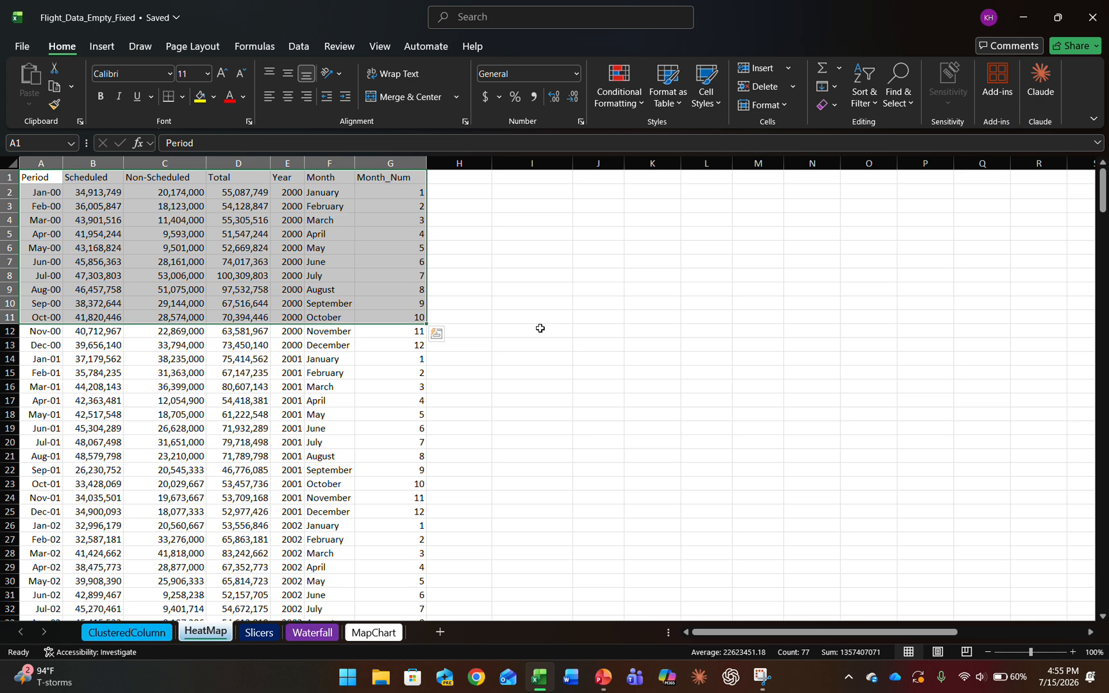
pyautogui.hotkey('ctrl', 'shift', 'Down')
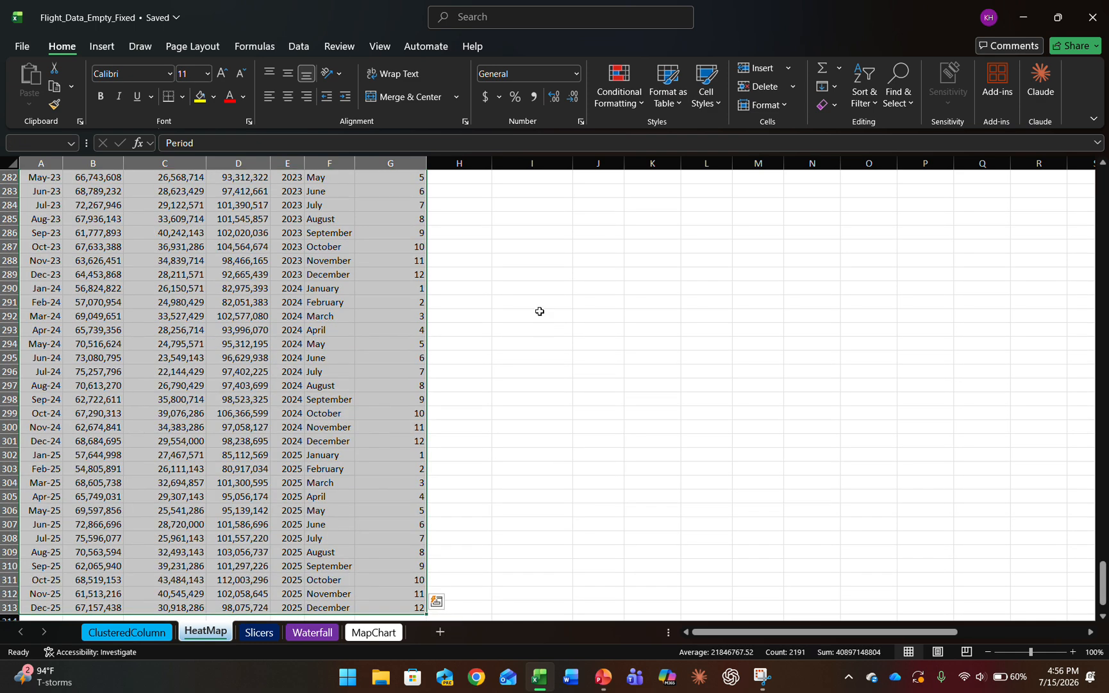
pyautogui.click(102, 48)
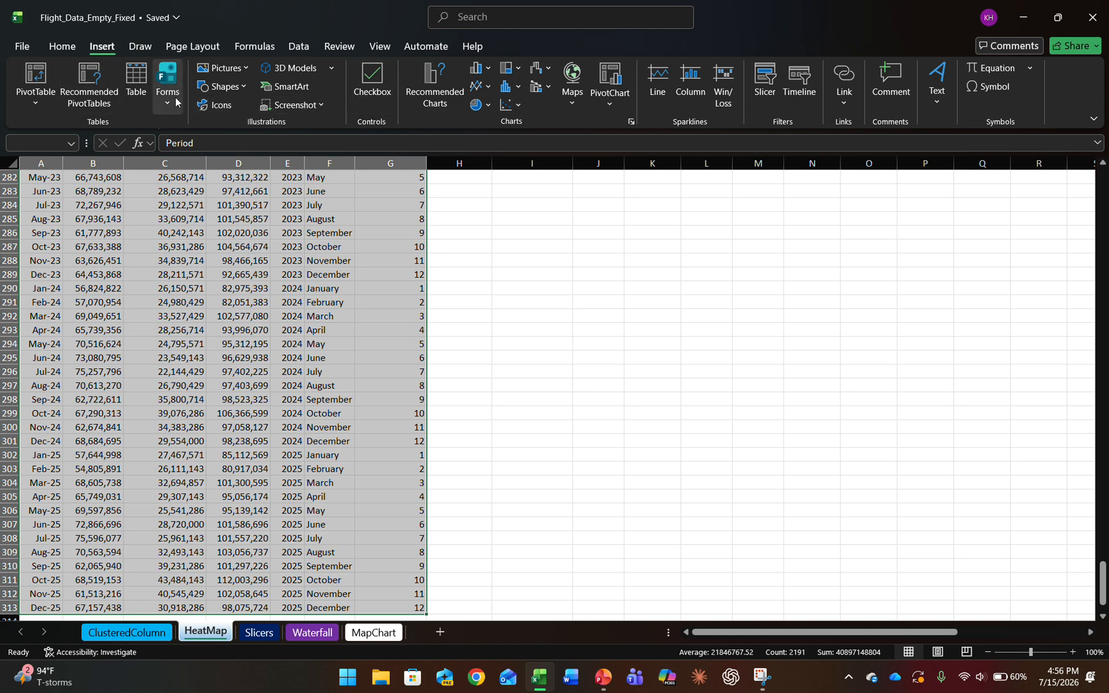
pyautogui.click(124, 95)
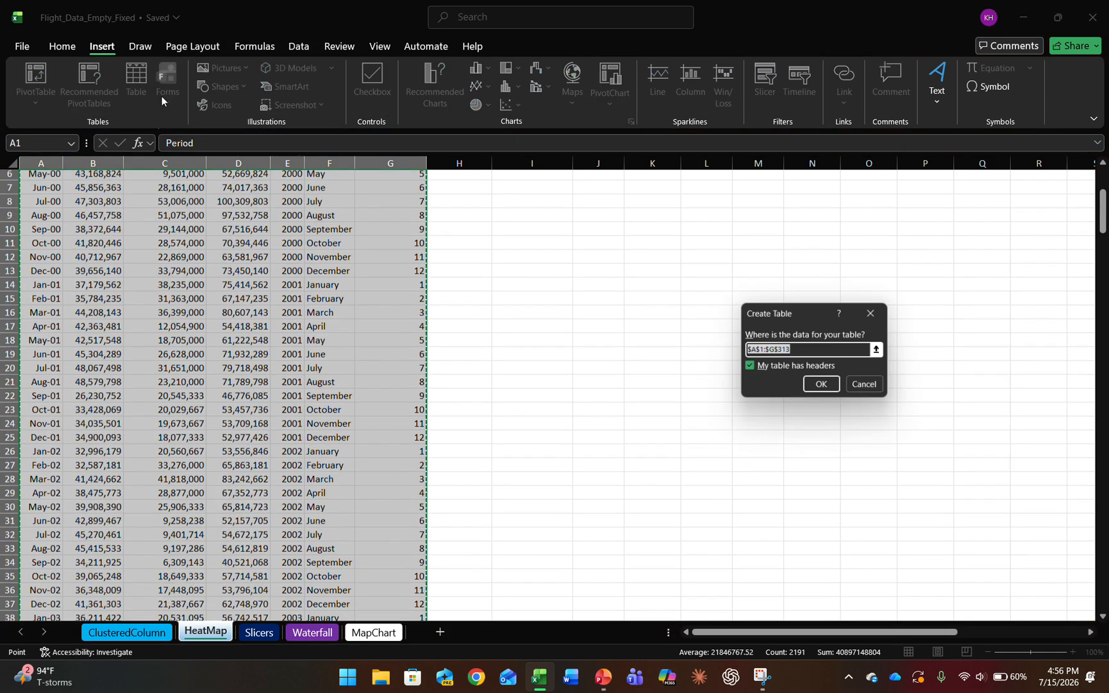
pyautogui.click(824, 386)
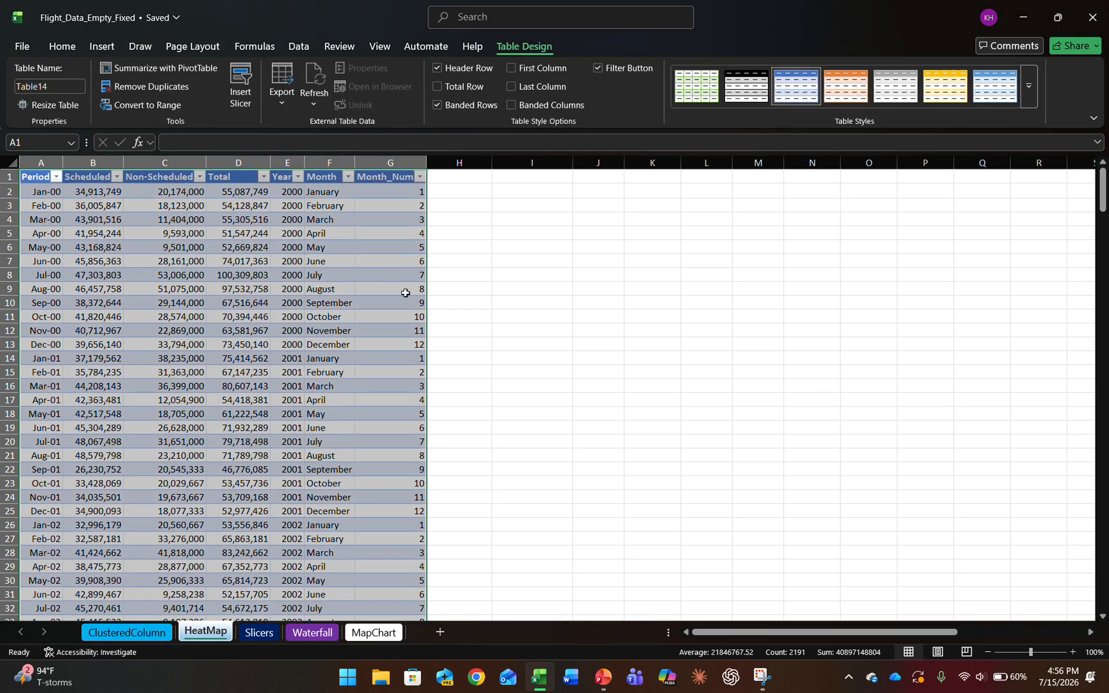
pyautogui.click(983, 96)
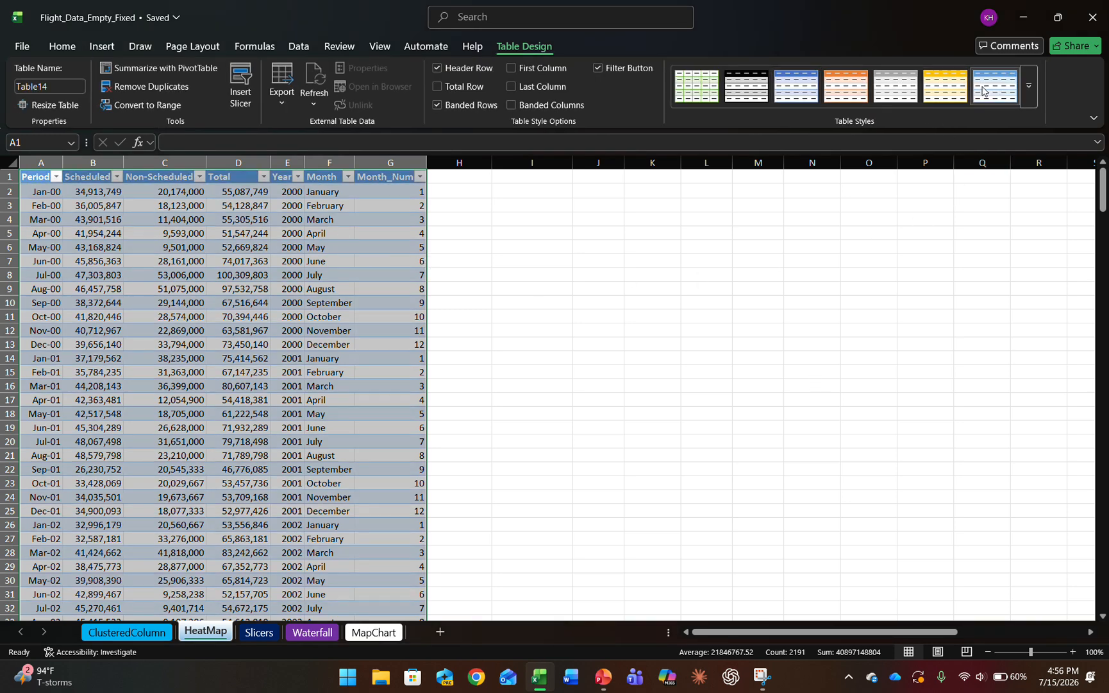
# Step: Insert a PivotTable based on the flight data table into the existing HeatMap worksheet at cell H1
pyautogui.click(114, 47)
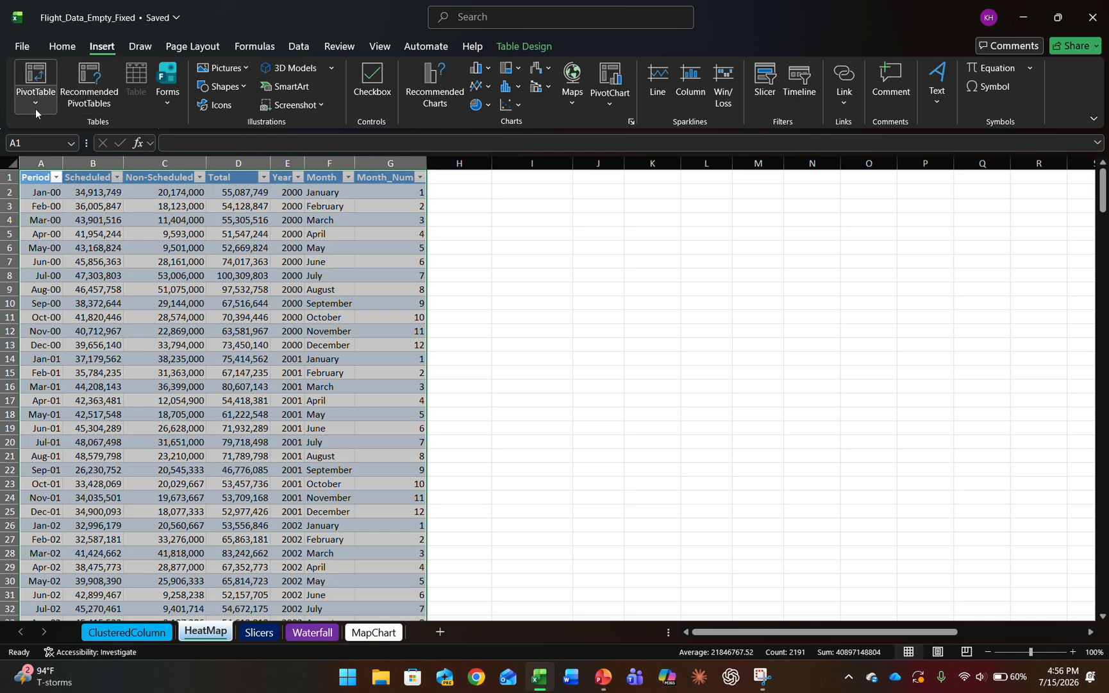
pyautogui.click(45, 72)
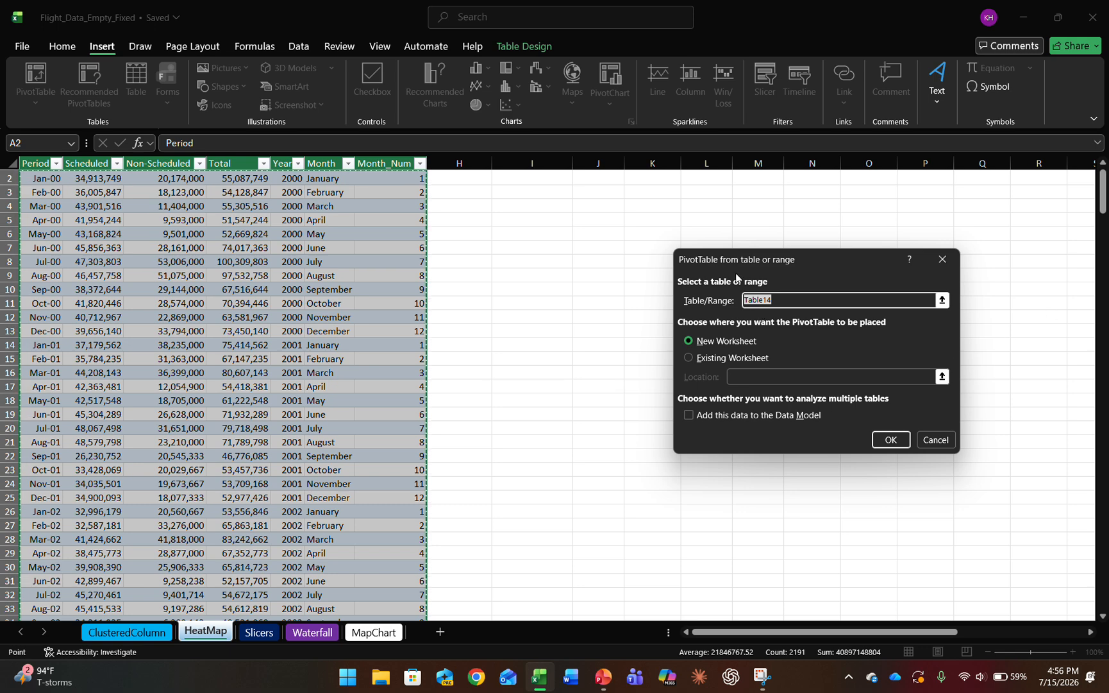
pyautogui.click(715, 359)
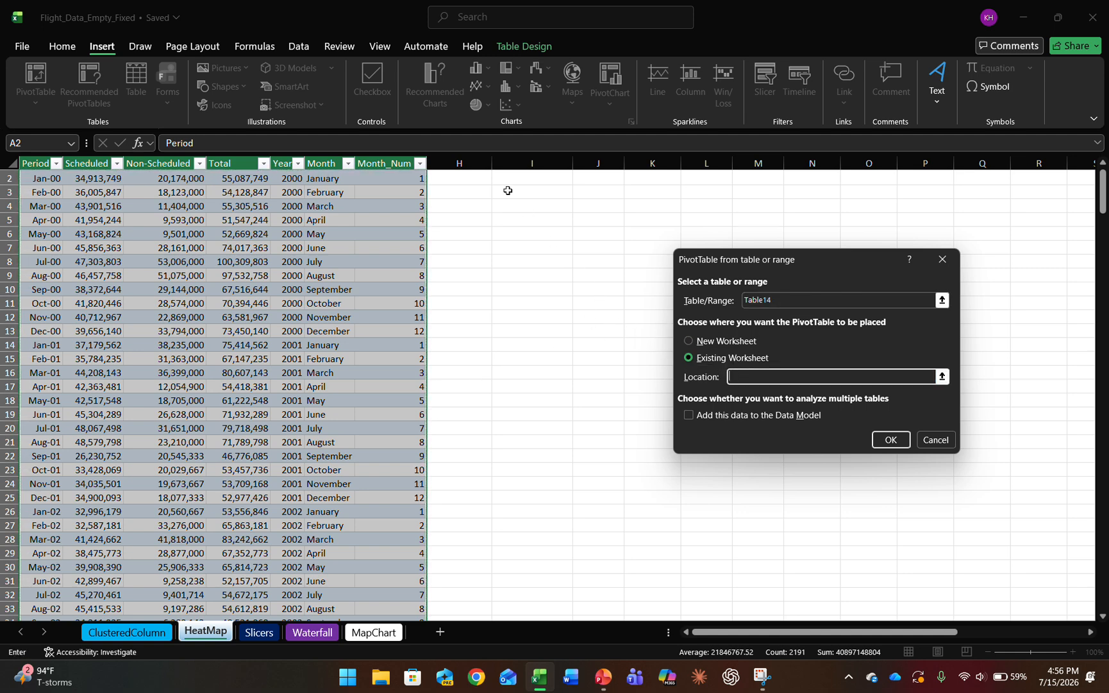
pyautogui.scroll(1, 449, 183)
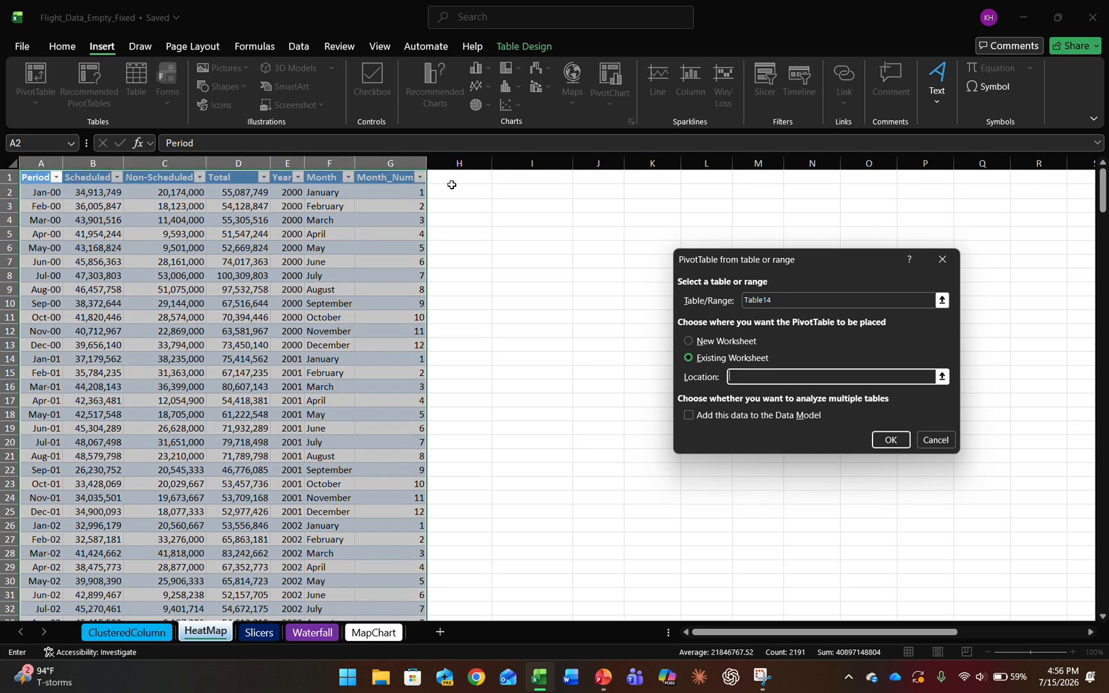
pyautogui.click(448, 180)
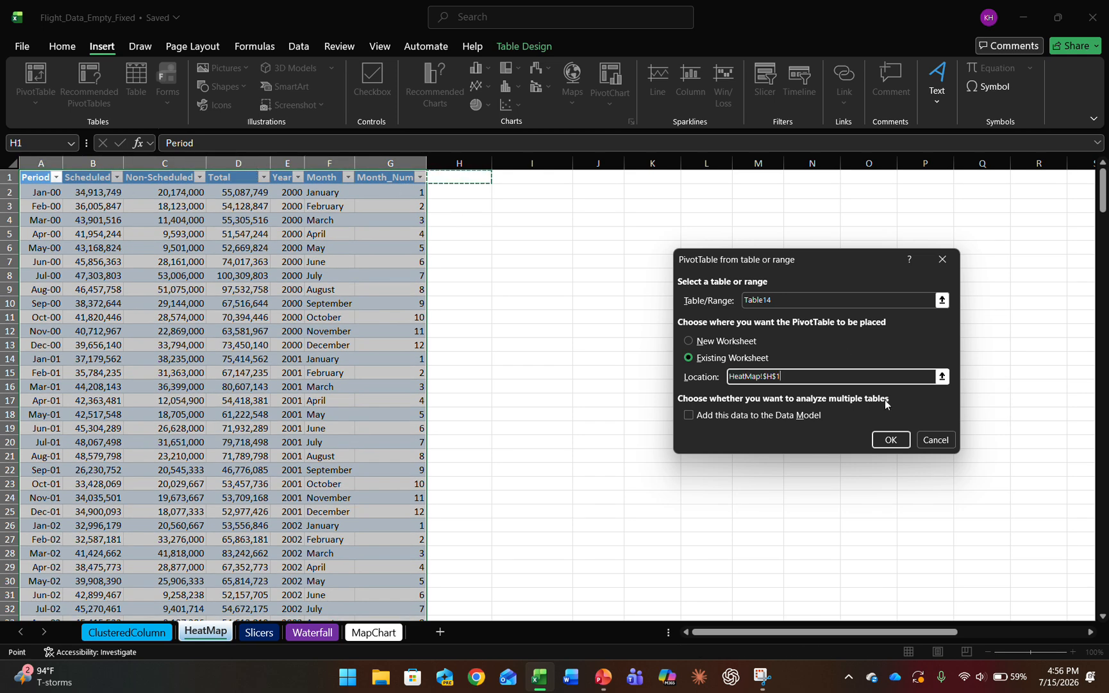
pyautogui.click(891, 440)
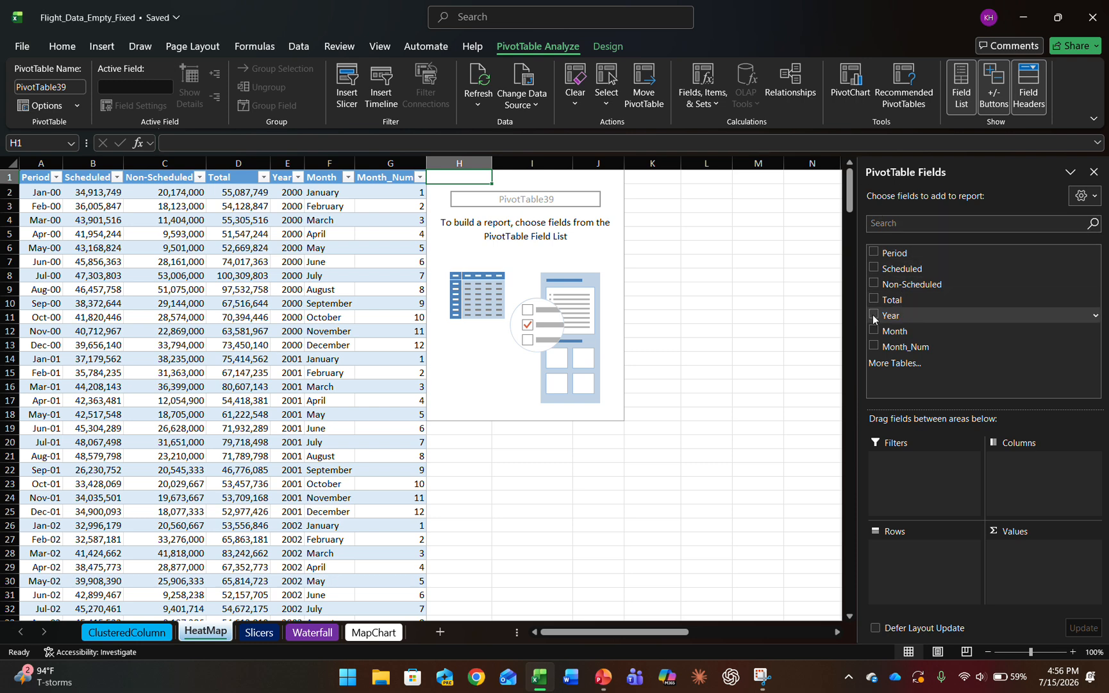
# Step: Build the PivotTable with Year as rows, Month as columns and the sum of Total as values, and close the field list
pyautogui.moveTo(874, 319); pyautogui.dragTo(921, 560)
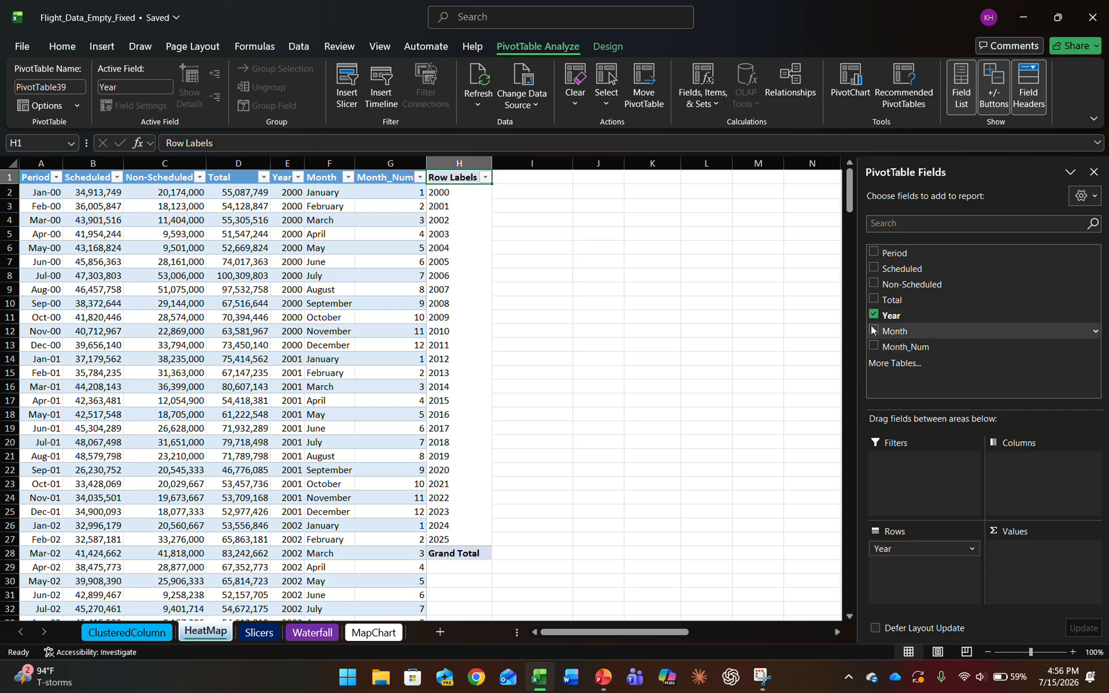
pyautogui.moveTo(876, 332); pyautogui.dragTo(1061, 490)
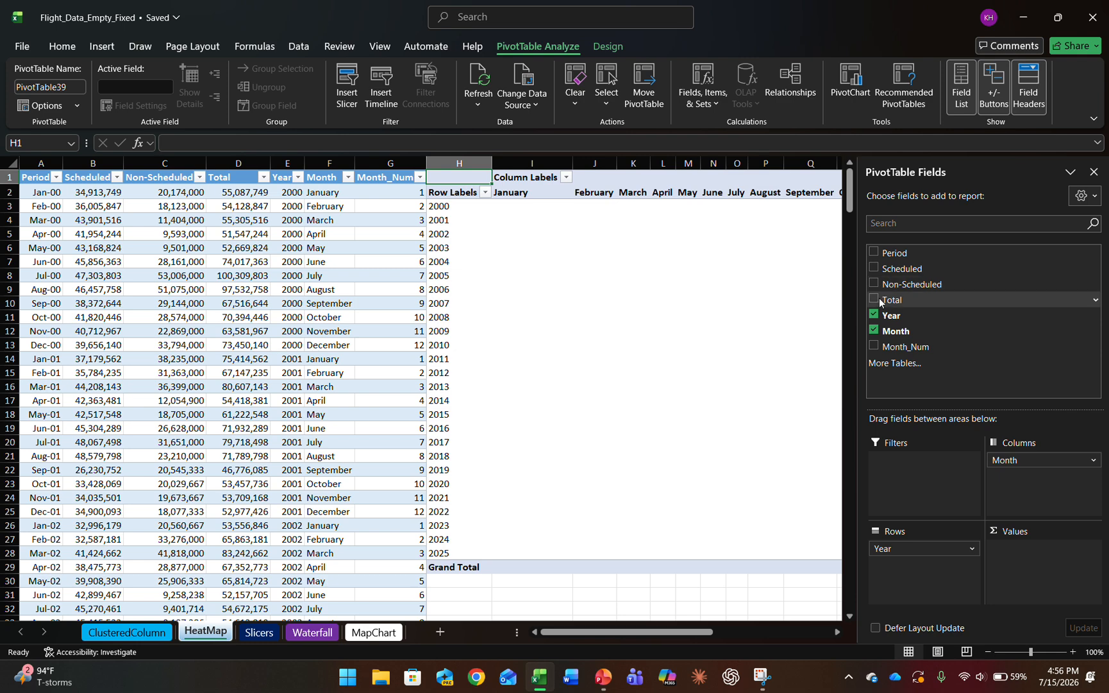
pyautogui.moveTo(875, 302); pyautogui.dragTo(1058, 553)
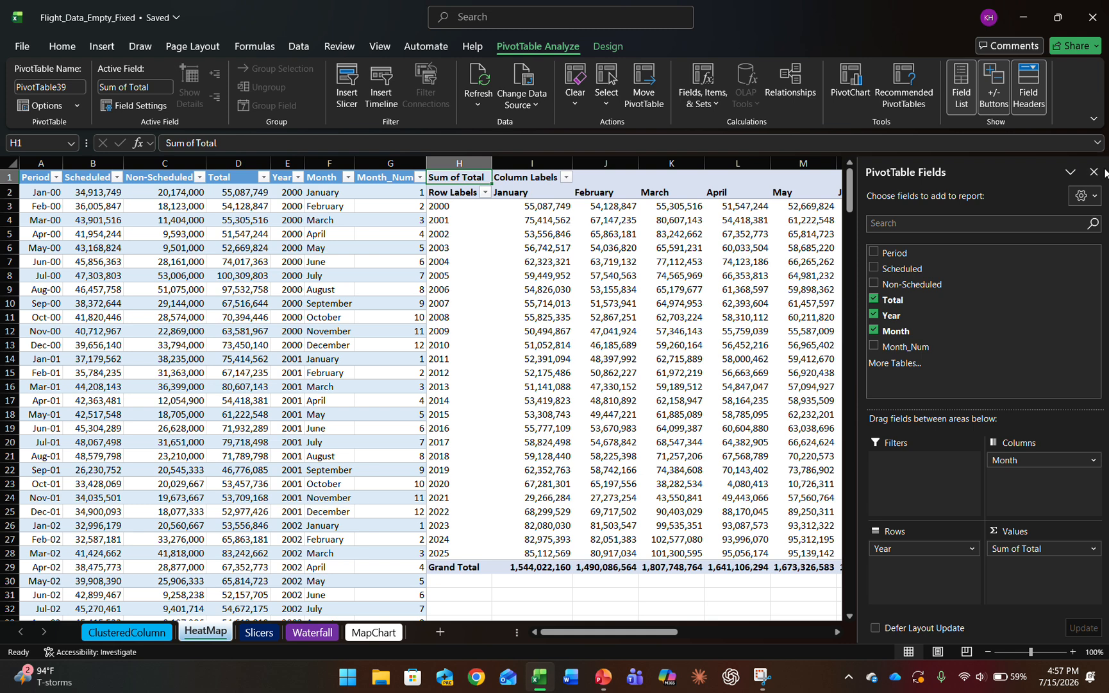
pyautogui.click(1094, 172)
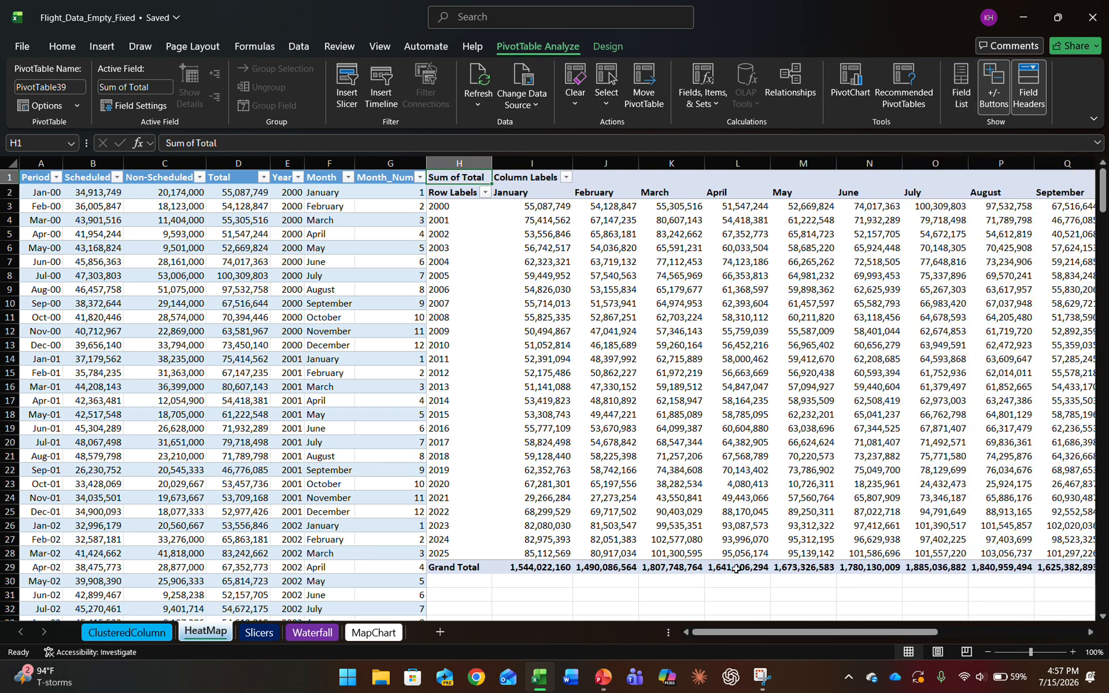
# Step: Turn off the PivotTable's grand totals for both rows and columns
pyautogui.moveTo(736, 569)
pyautogui.hscroll(1, 662, 316)
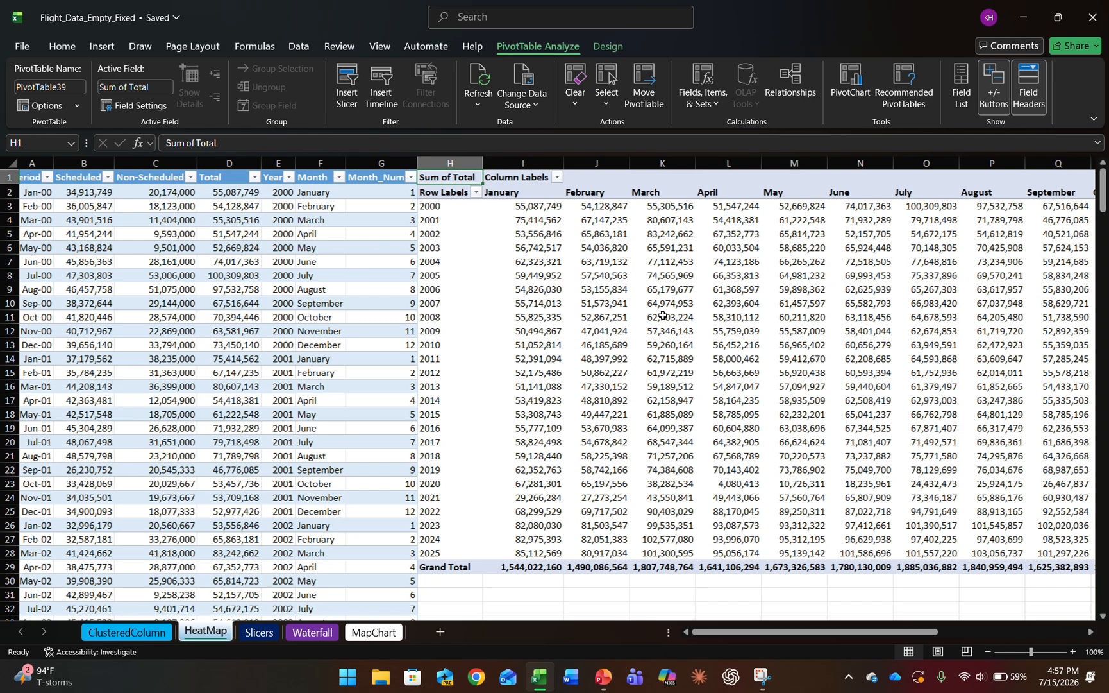
pyautogui.hscroll(5, 663, 315)
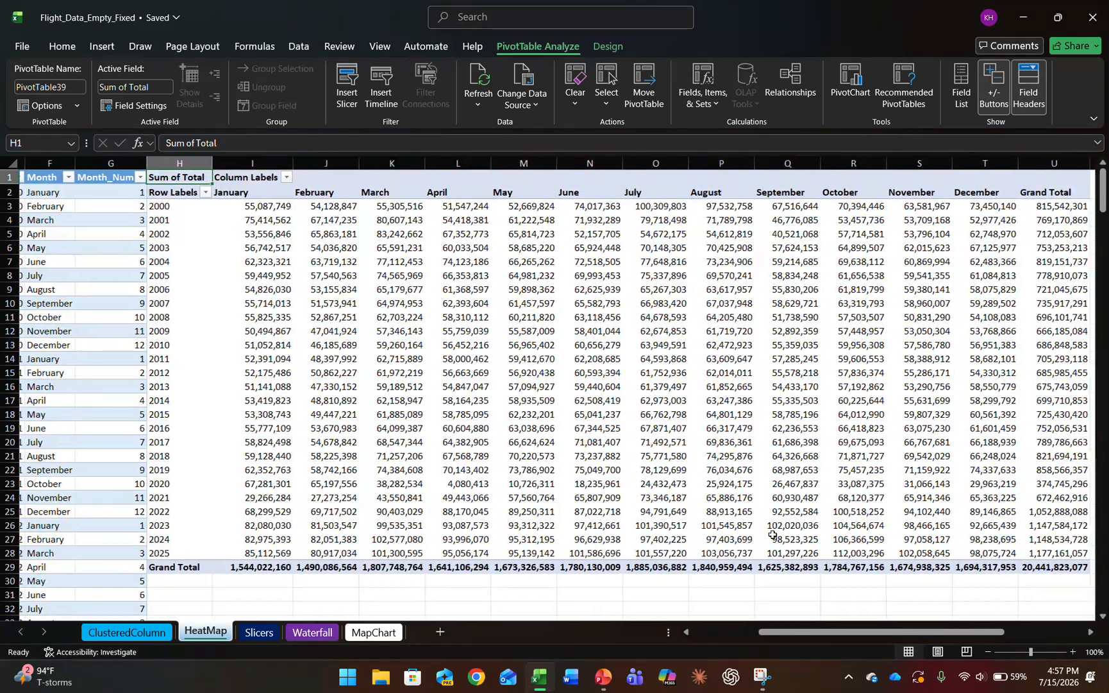
pyautogui.hscroll(1, 773, 534)
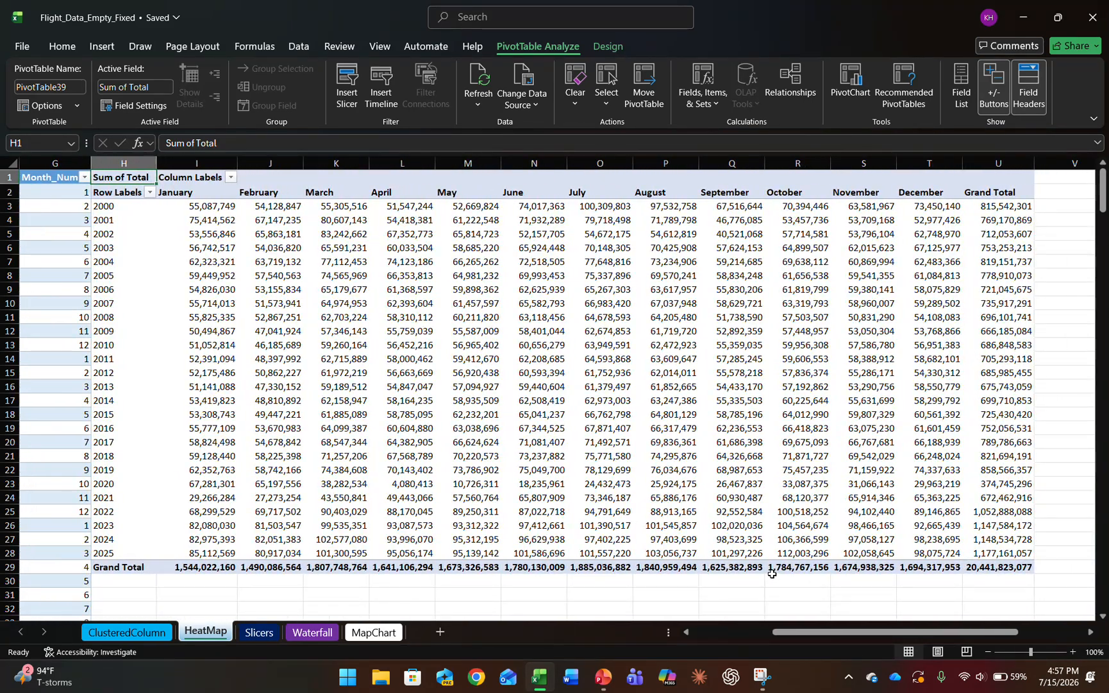
pyautogui.click(357, 313)
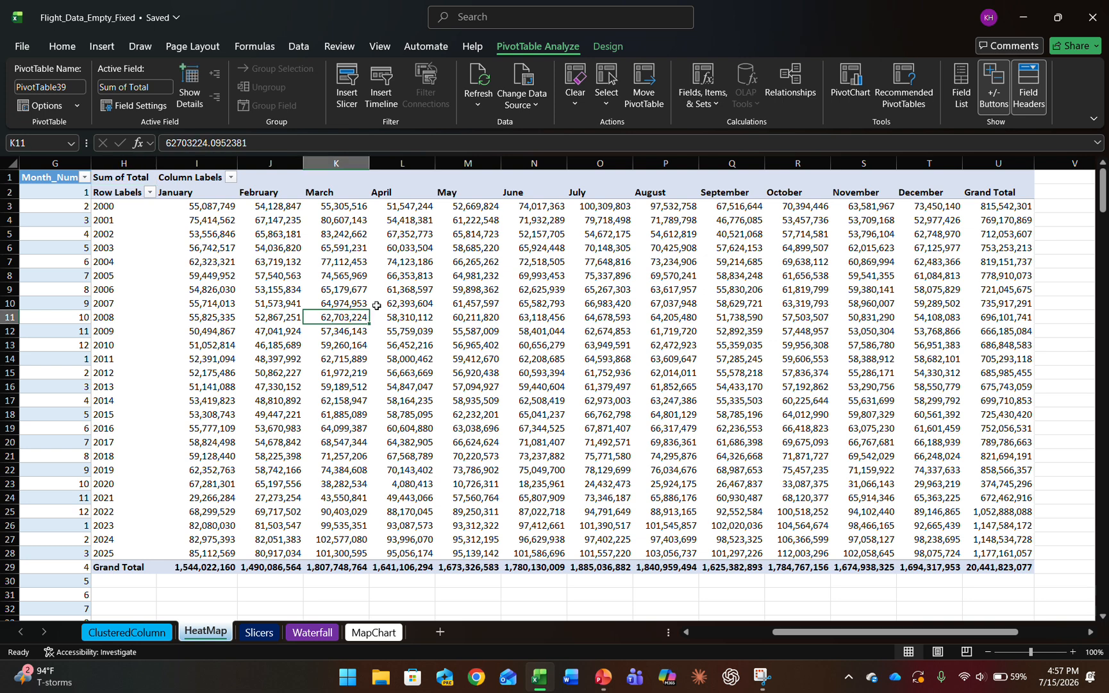
pyautogui.click(389, 290)
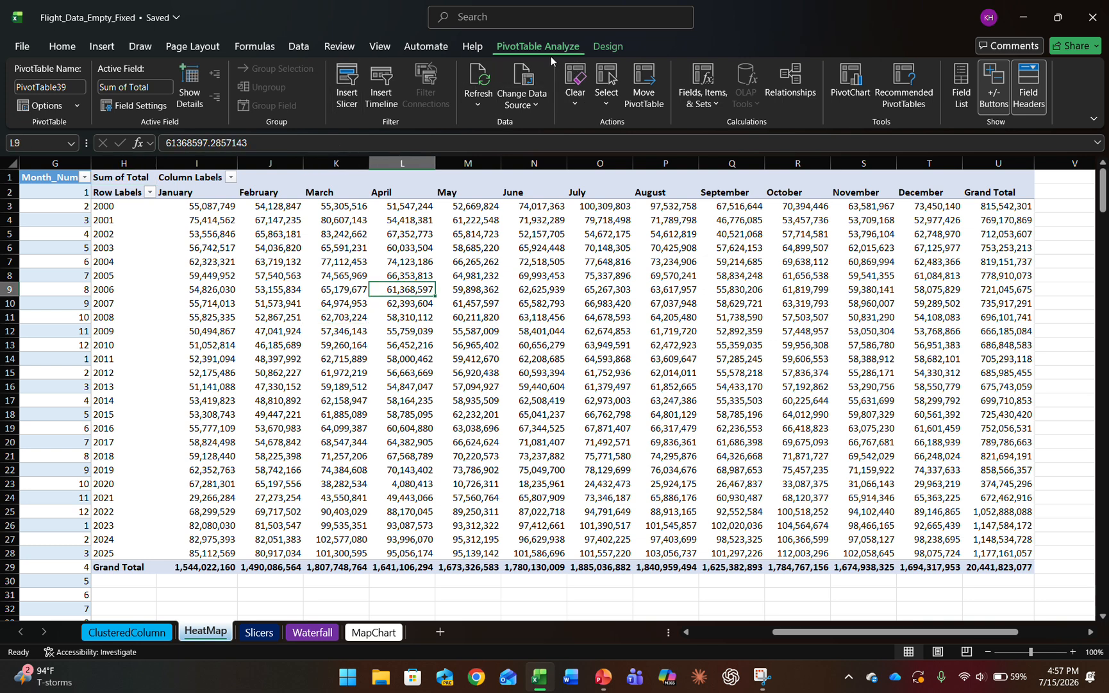
pyautogui.click(609, 50)
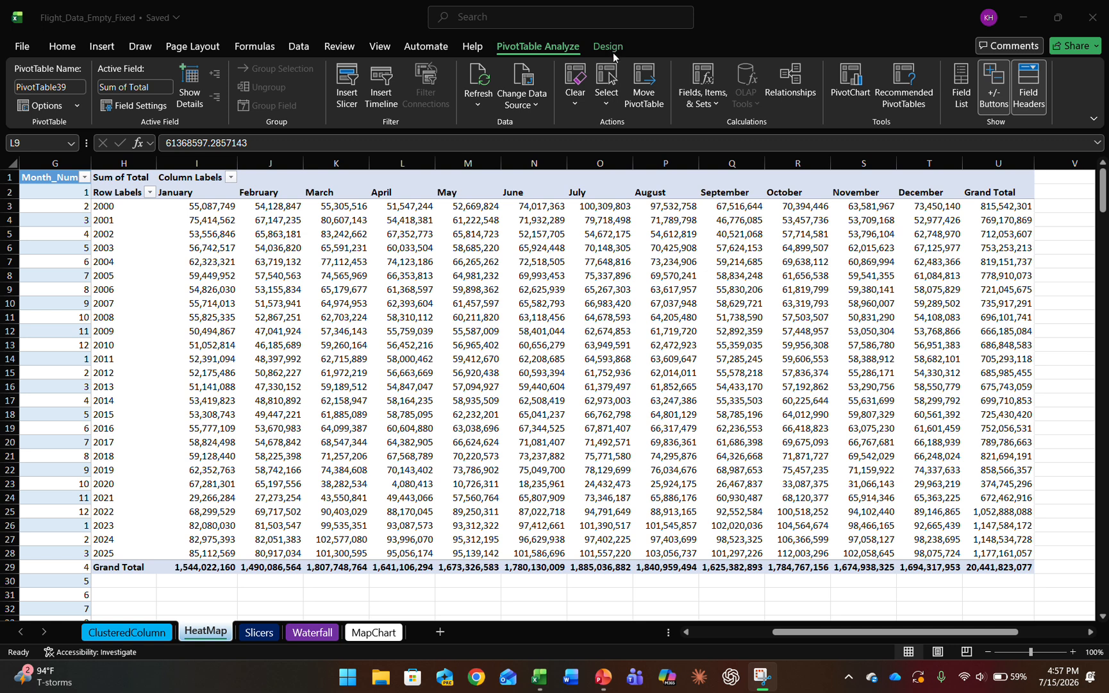
pyautogui.click(610, 49)
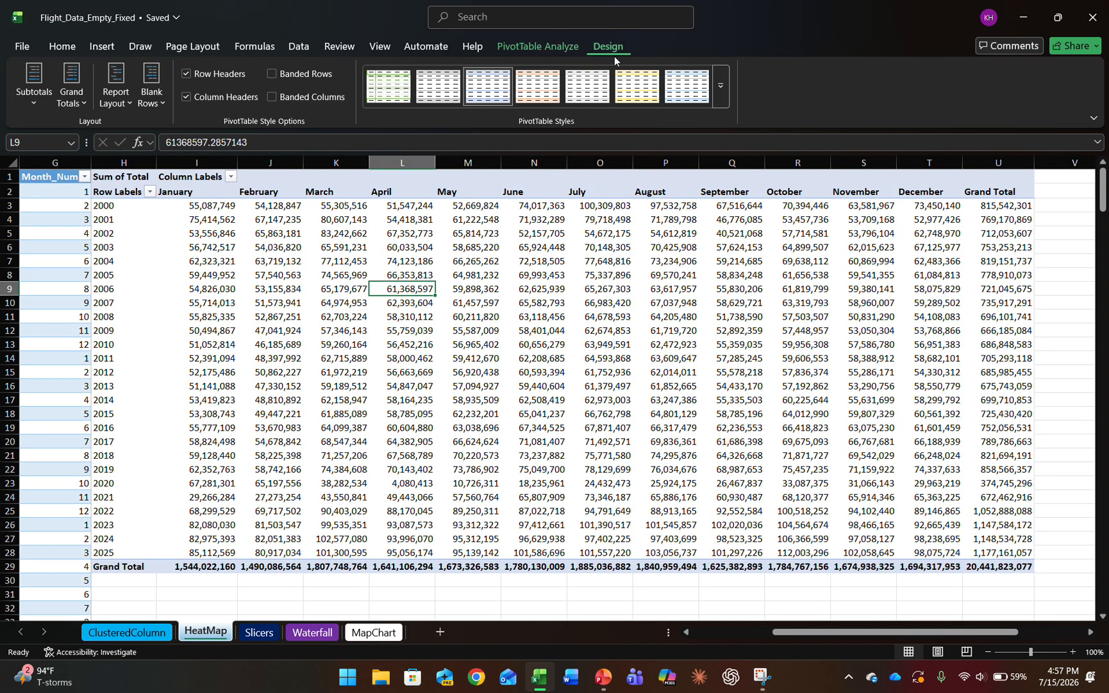
pyautogui.click(76, 94)
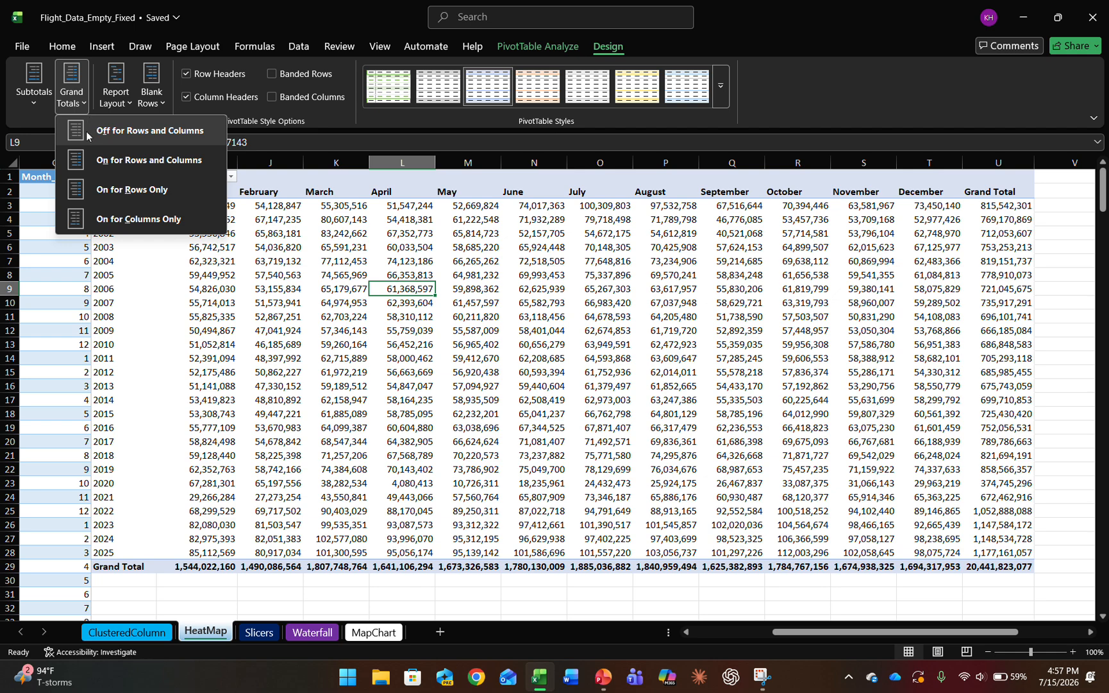
pyautogui.click(154, 135)
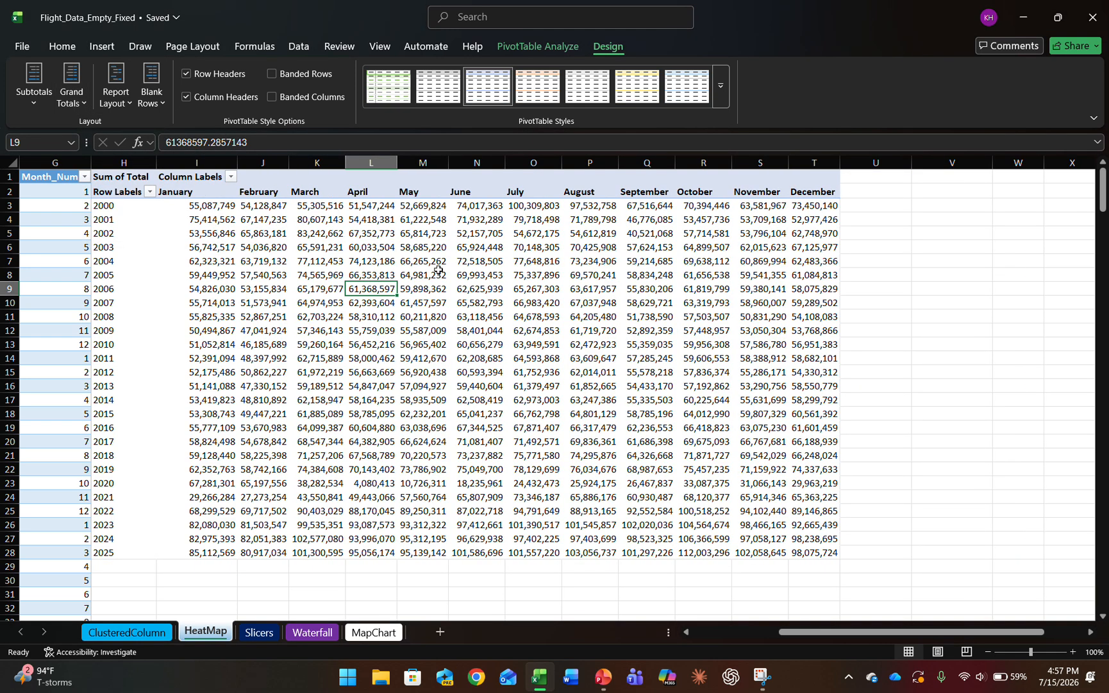
pyautogui.click(433, 331)
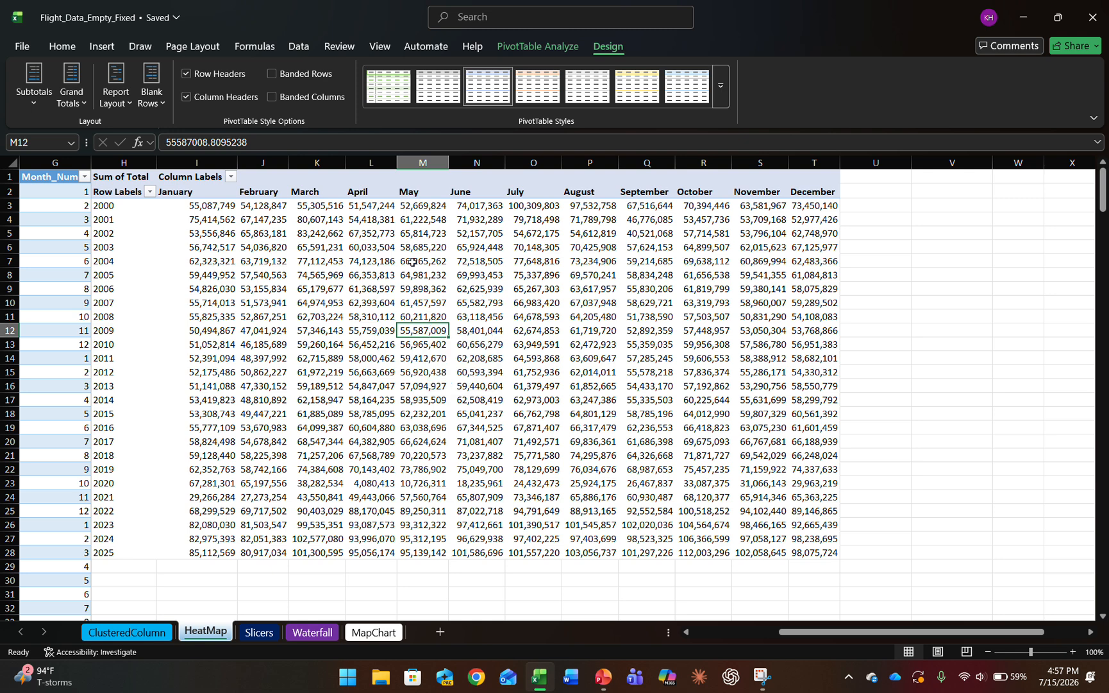
# Step: Apply the Green - Yellow - Red Color Scale conditional formatting to all monthly values in I3:T28
pyautogui.click(232, 208)
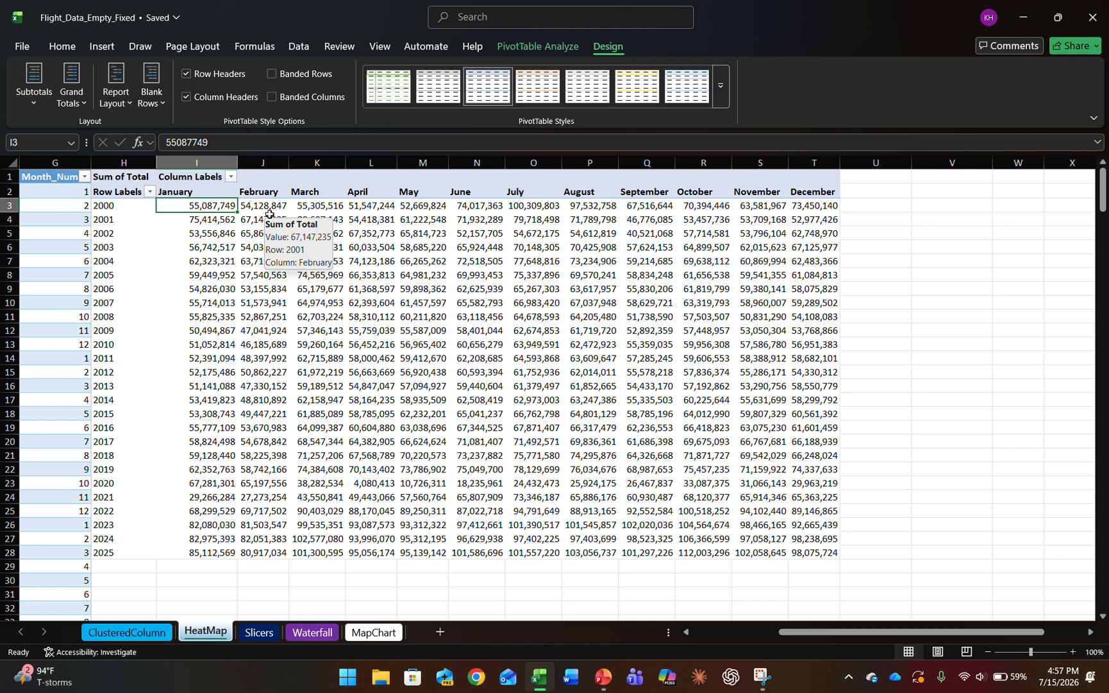
pyautogui.hotkey('ctrl', 'shift', 'Right')
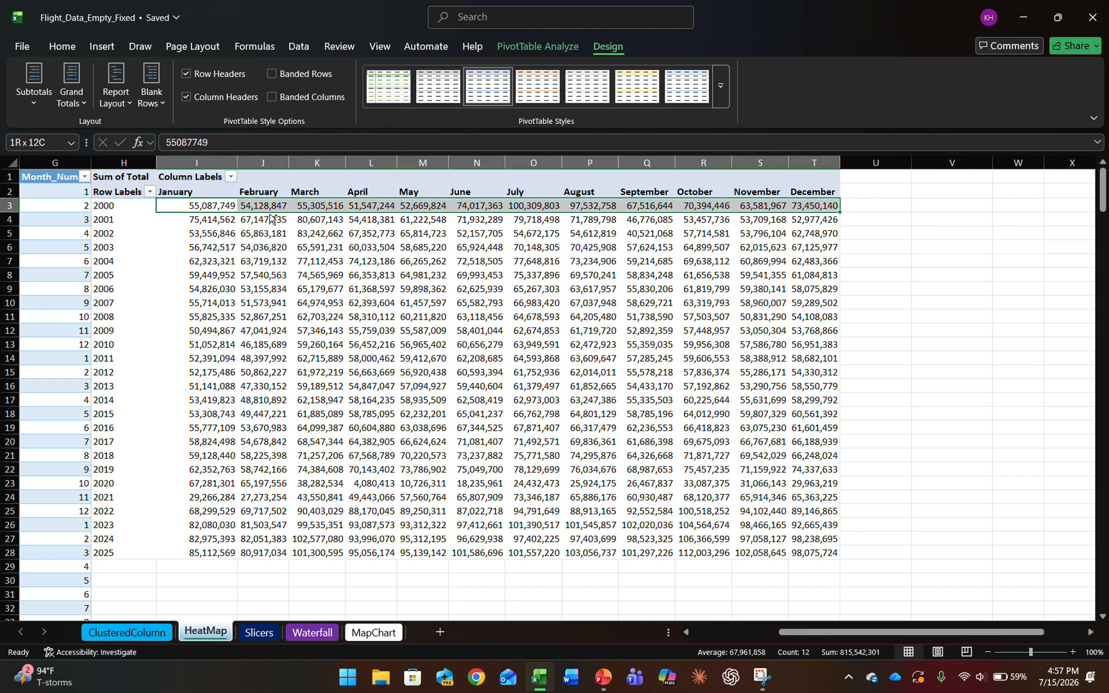
pyautogui.hotkey('ctrl', 'shift', 'Down')
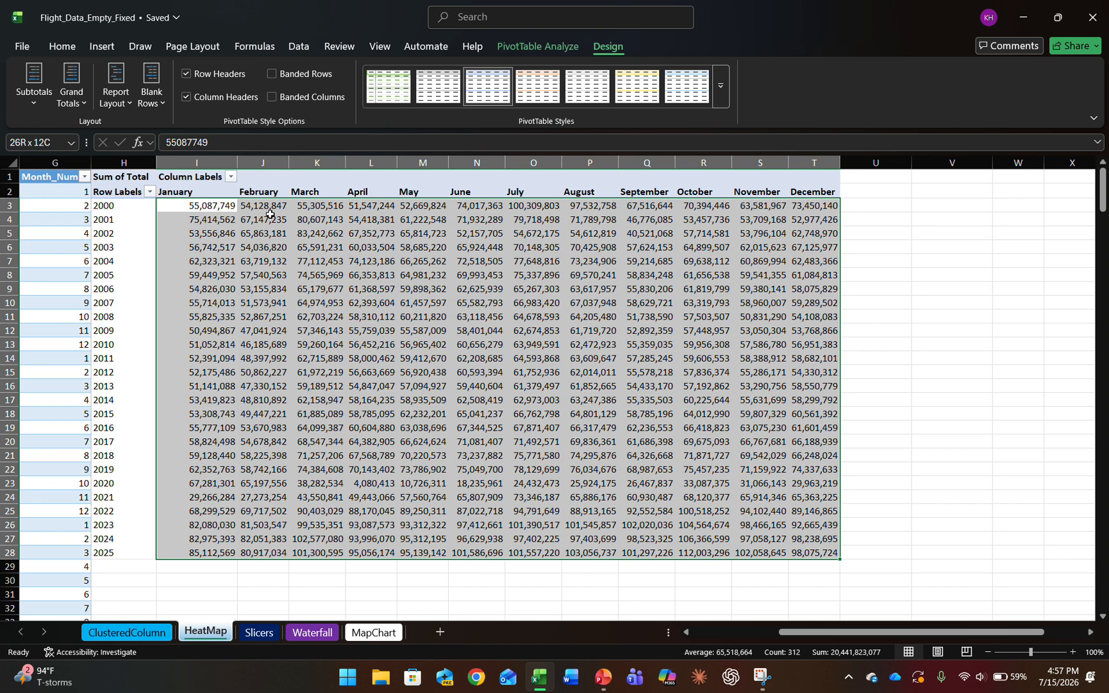
pyautogui.click(72, 55)
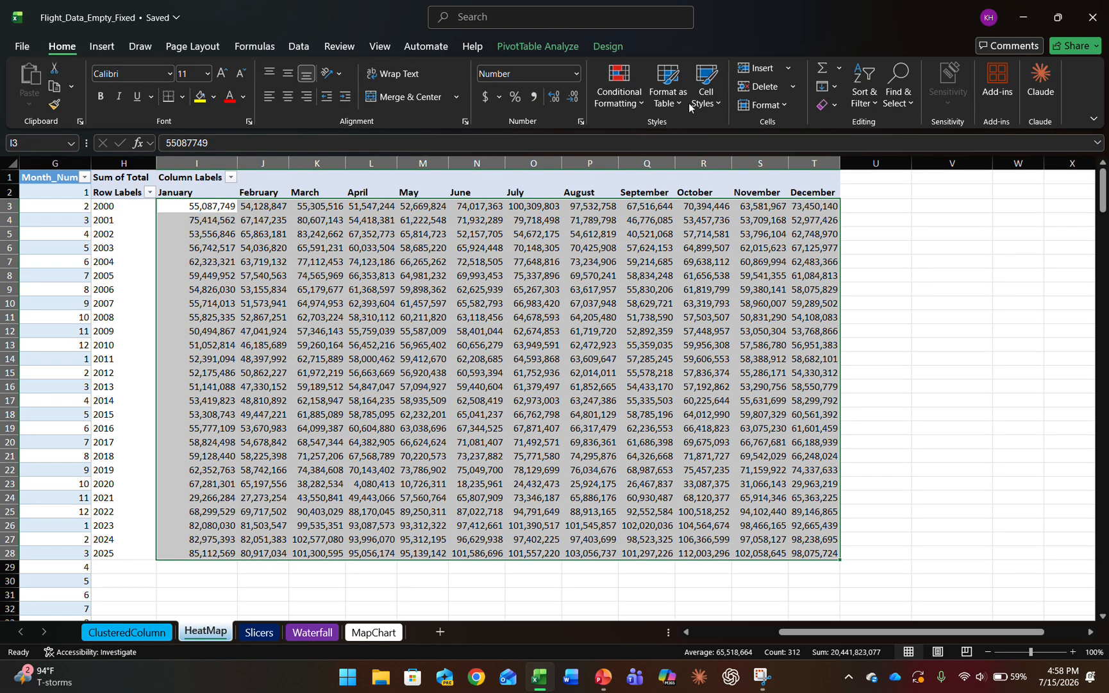
pyautogui.click(632, 110)
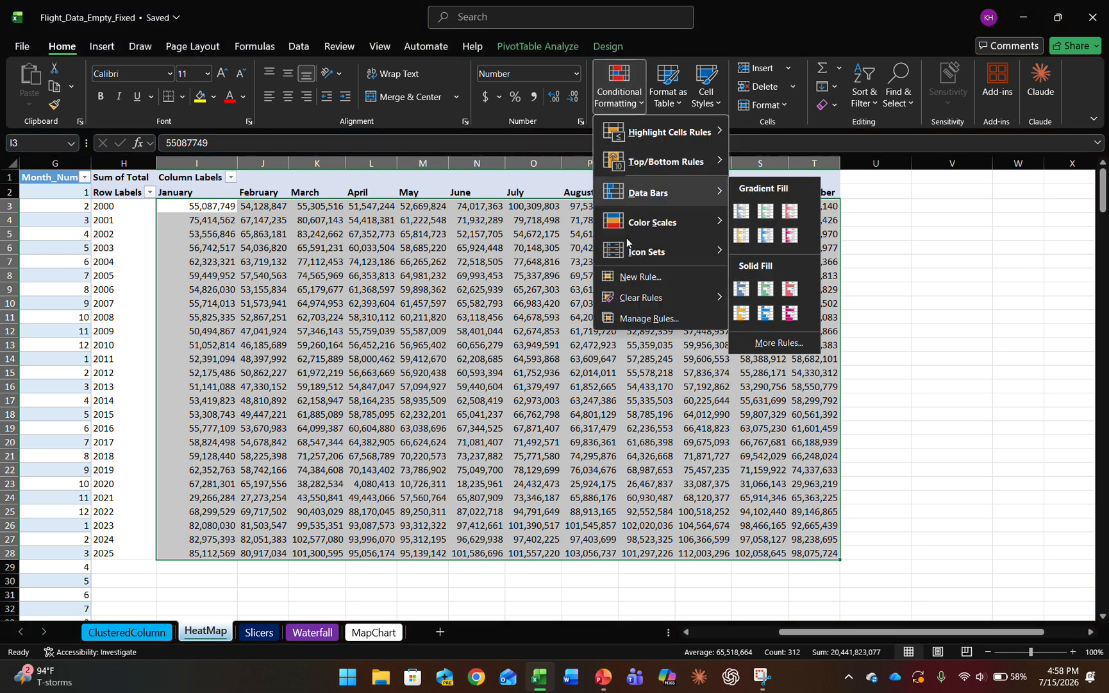
pyautogui.moveTo(657, 225)
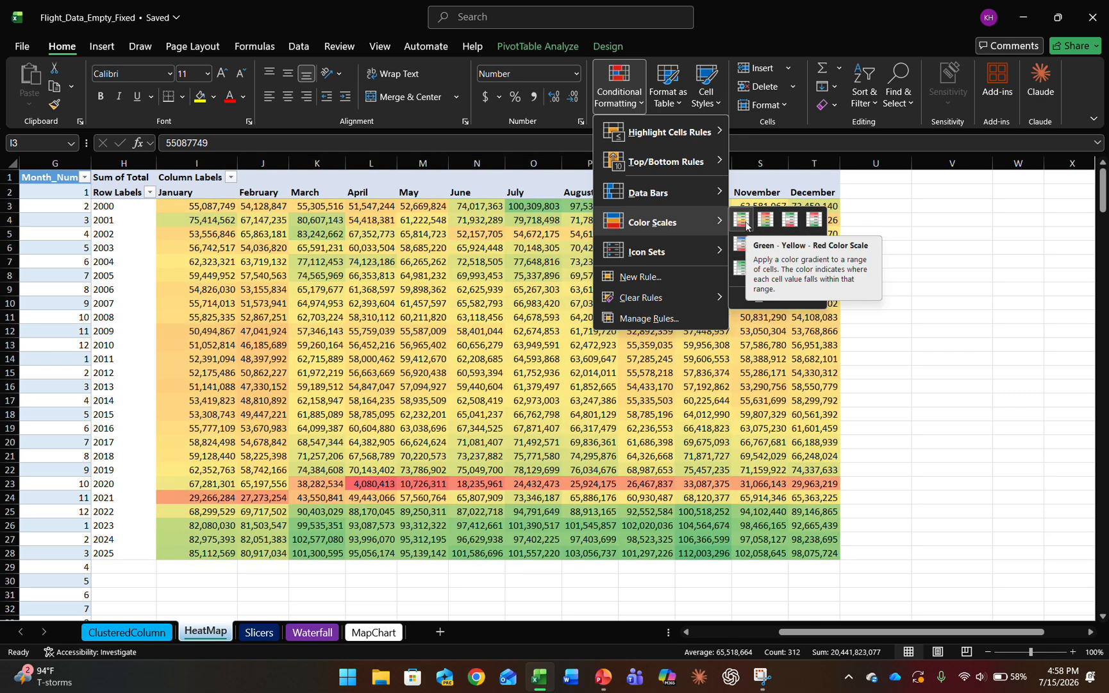
pyautogui.click(742, 220)
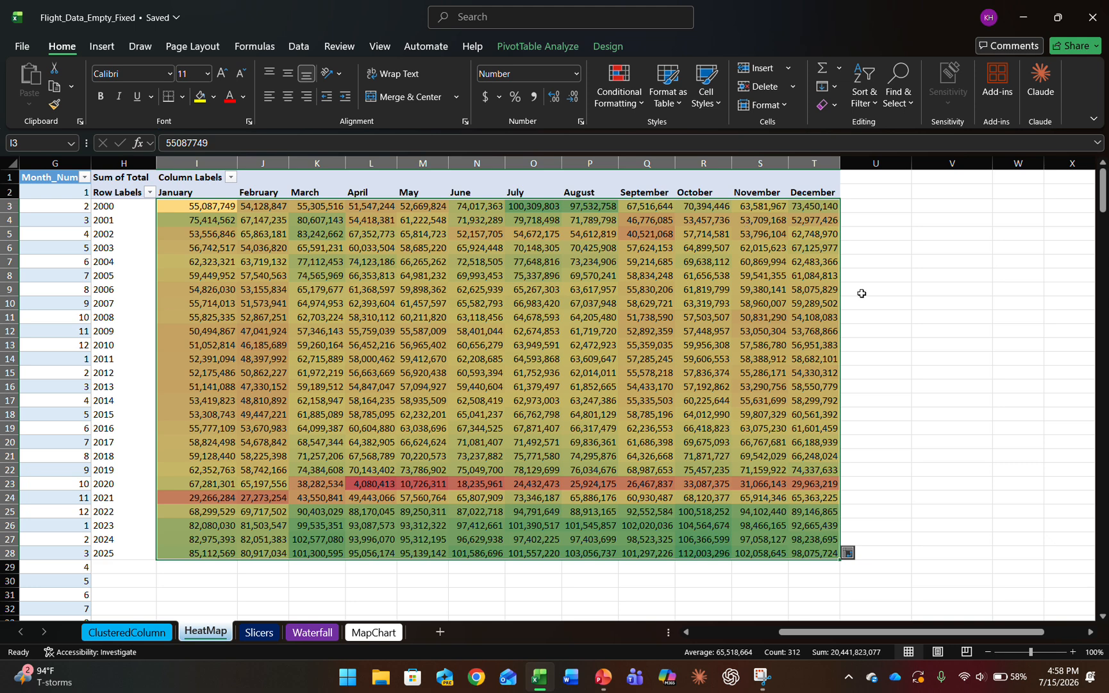
pyautogui.click(884, 301)
pyautogui.click(586, 291)
pyautogui.moveTo(586, 291)
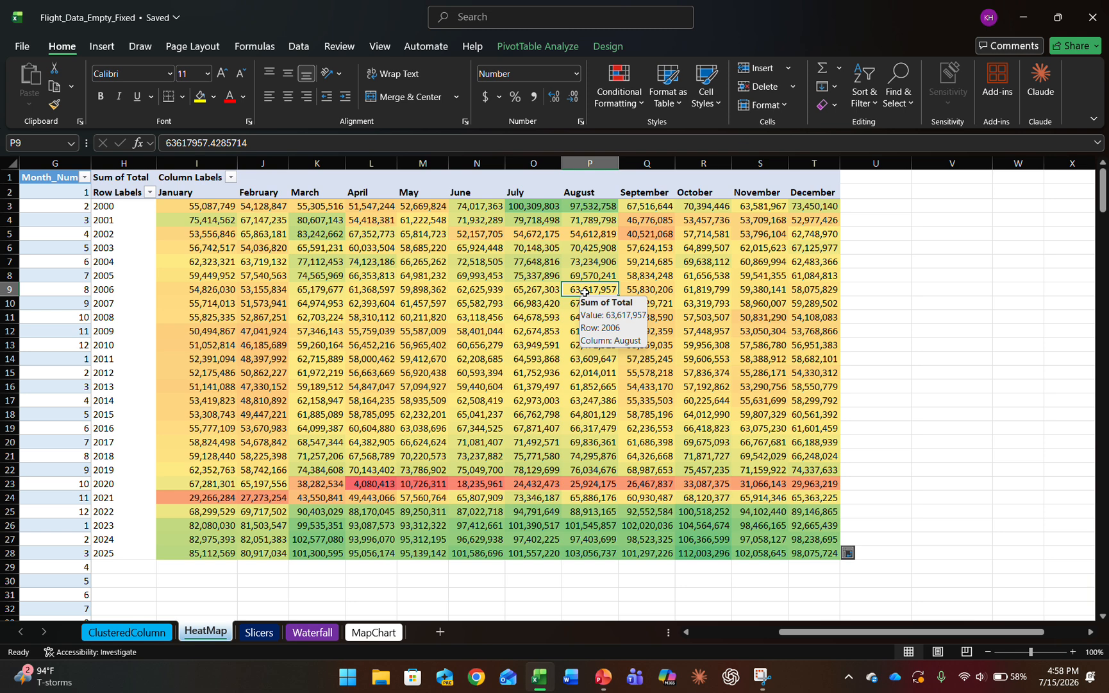
pyautogui.press('Left')
pyautogui.press('Left')
pyautogui.press('Left')
pyautogui.press('Left')
pyautogui.press('Left')
pyautogui.press('Left')
pyautogui.press('Left')
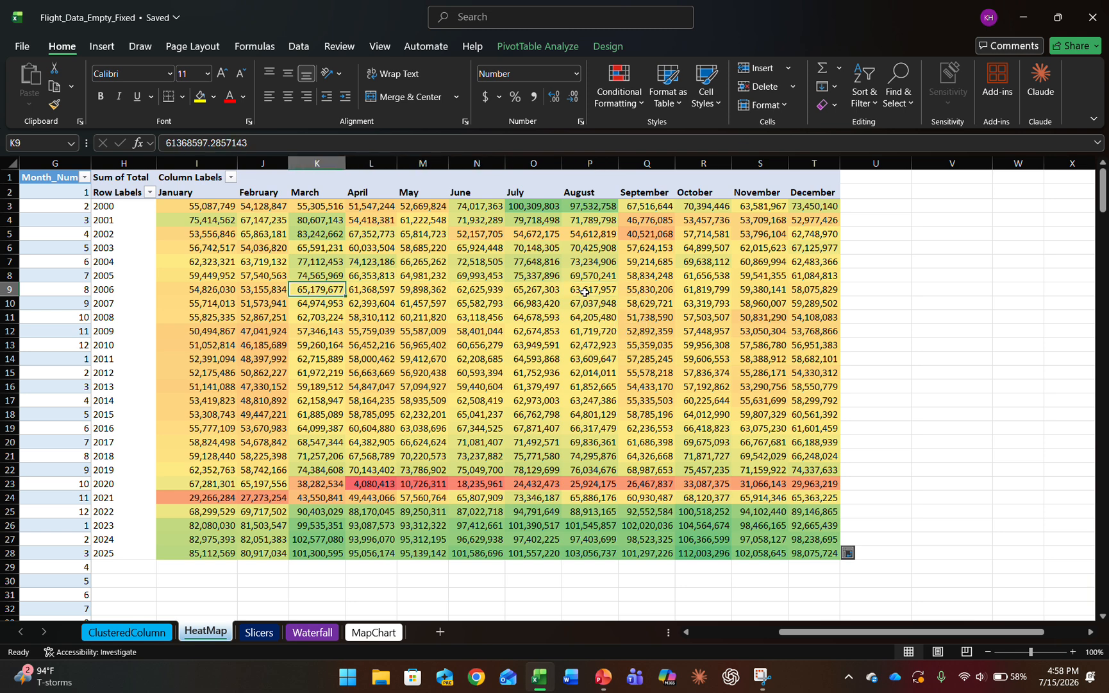
# Step: Examine the heat map's March values from 2006 down to 2019
pyautogui.press('Right')
pyautogui.press('Right')
pyautogui.press('Down')
pyautogui.press('Down')
pyautogui.press('Down')
pyautogui.press('Down')
pyautogui.press('Down')
pyautogui.press('Down')
pyautogui.press('Down')
pyautogui.press('Down')
pyautogui.press('Down')
pyautogui.press('Down')
pyautogui.press('Down')
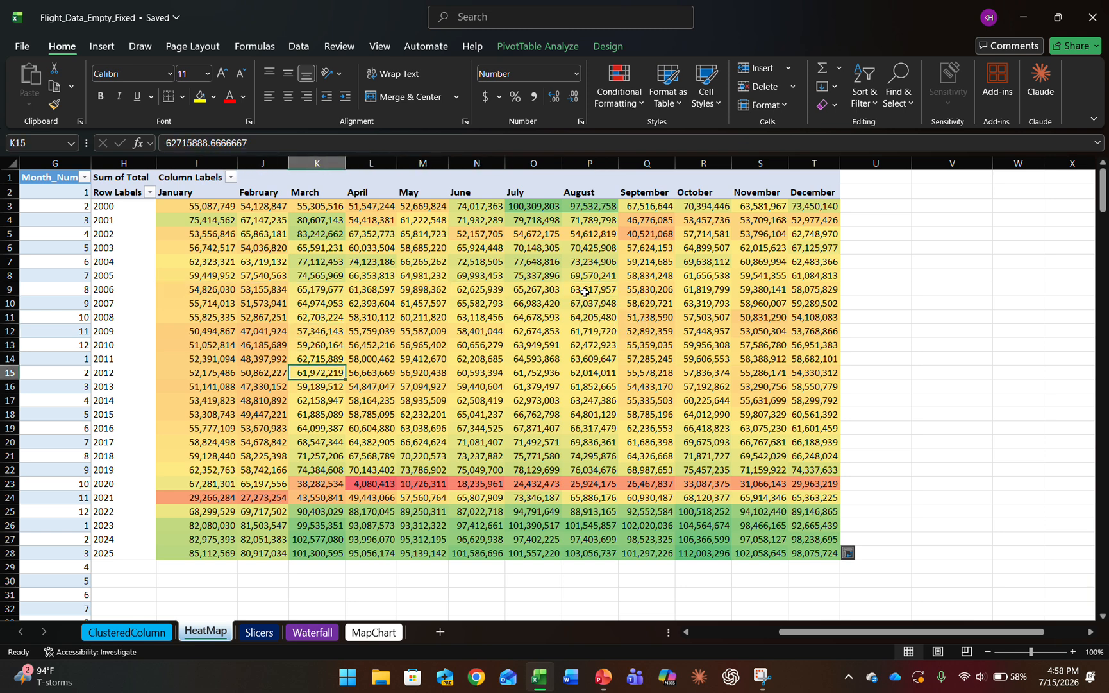
pyautogui.press('Down')
pyautogui.press('Down')
pyautogui.press('Down')
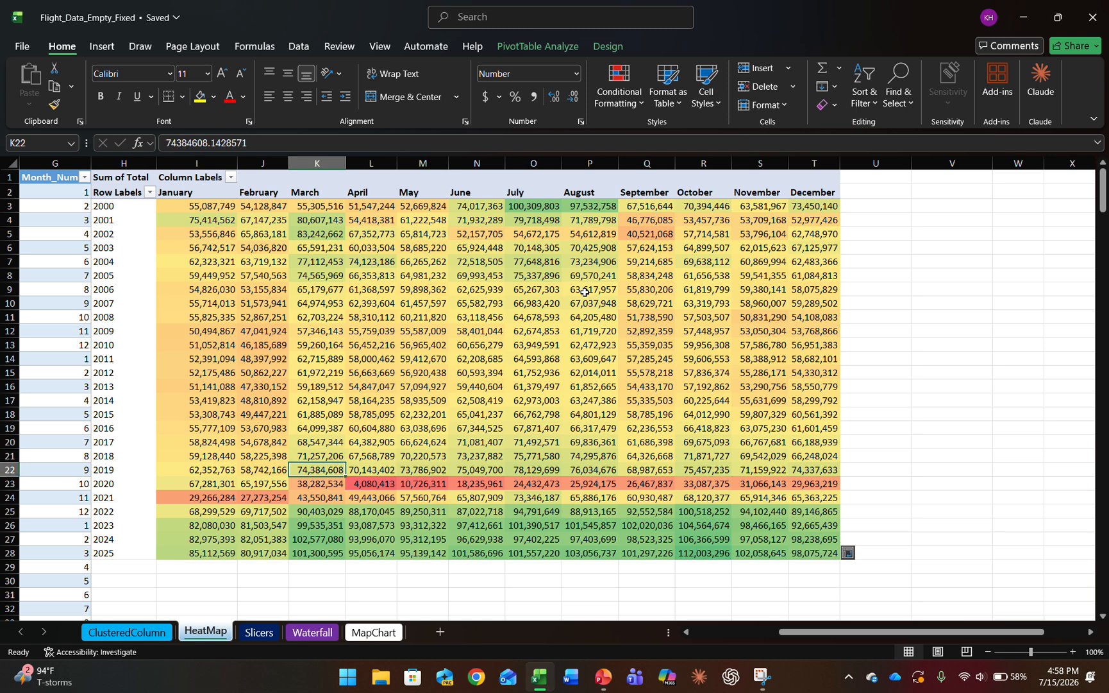
# Step: Examine the 2020 monthly values in the heat map and compare them with the neighbouring years
pyautogui.press('Right')
pyautogui.press('Right')
pyautogui.press('Right')
pyautogui.press('Right')
pyautogui.press('Right')
pyautogui.press('Right')
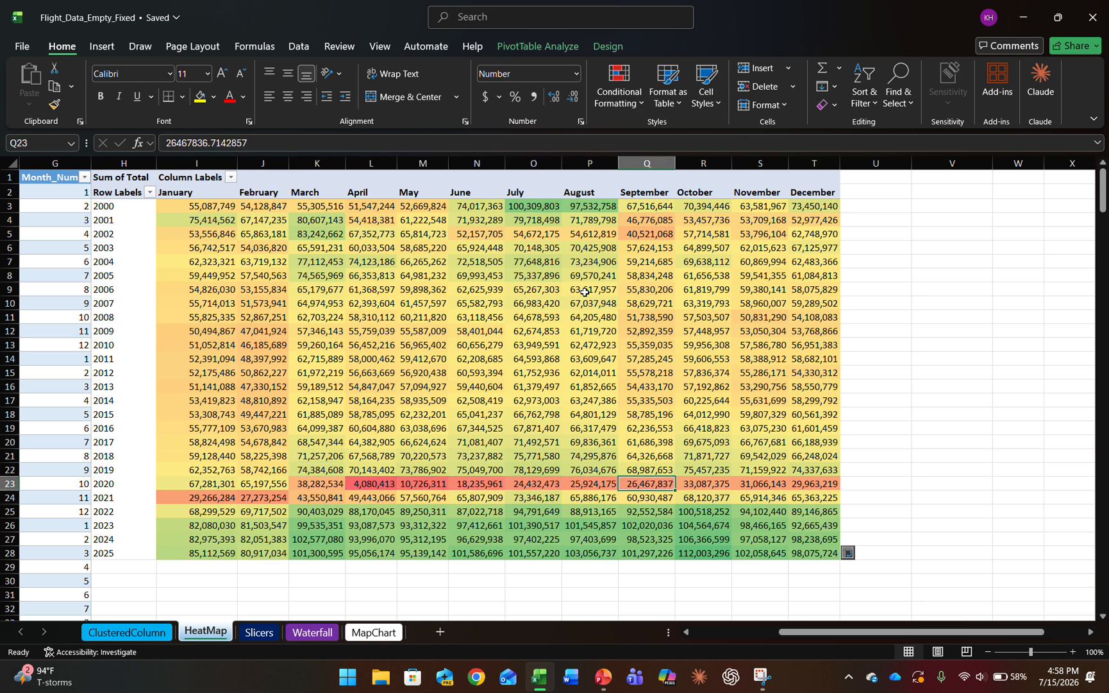
pyautogui.press('Left')
pyautogui.press('Left')
pyautogui.press('Left')
pyautogui.press('Left')
pyautogui.press('Left')
pyautogui.press('Left')
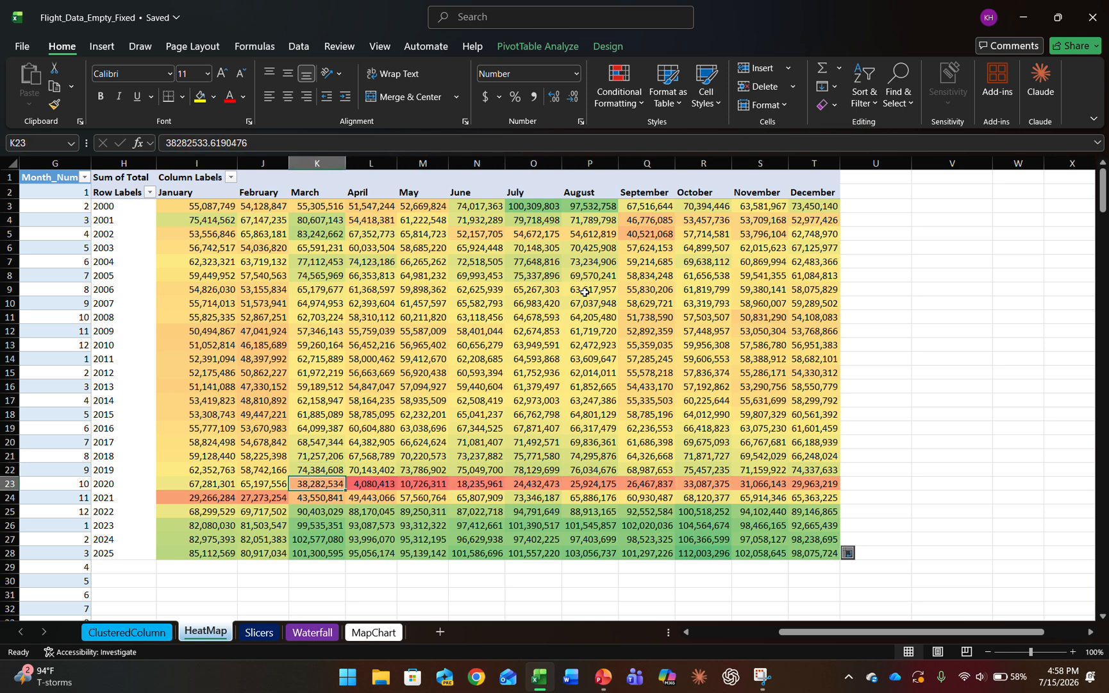
pyautogui.press('Down')
pyautogui.press('Down')
pyautogui.press('Right')
pyautogui.press('Down')
pyautogui.press('Right')
pyautogui.press('Left')
pyautogui.press('Left')
pyautogui.press('Up')
pyautogui.press('Up')
pyautogui.press('Up')
pyautogui.press('Right')
pyautogui.press('Right')
pyautogui.press('Right')
pyautogui.press('Right')
pyautogui.press('Right')
pyautogui.press('Left')
pyautogui.press('Left')
pyautogui.press('Left')
pyautogui.press('Left')
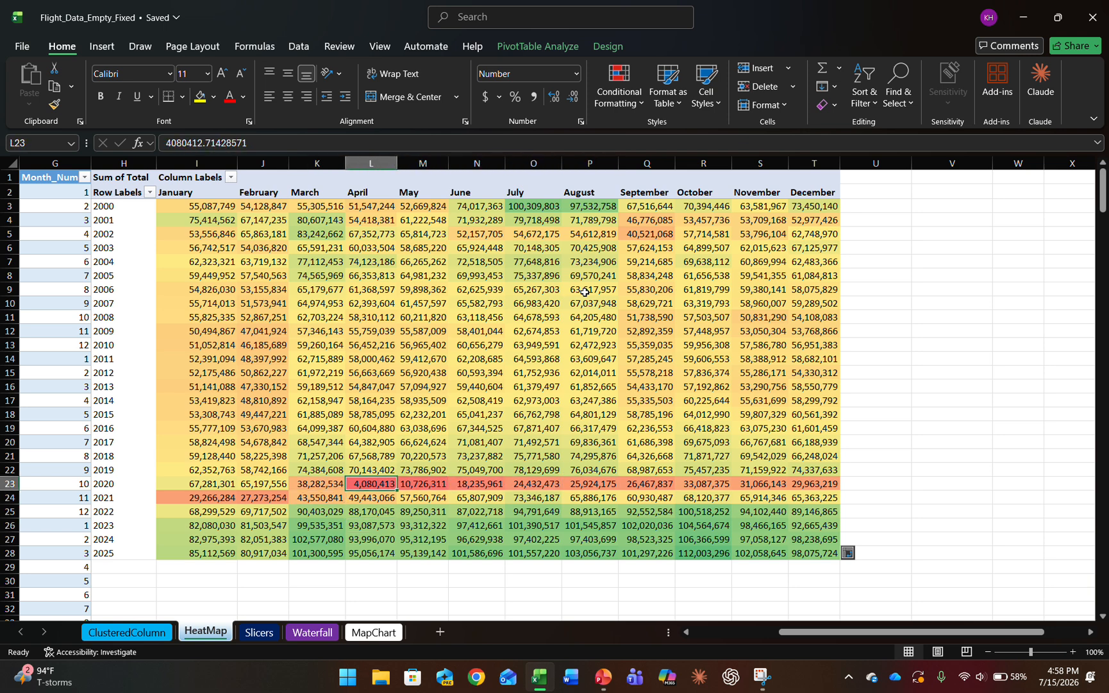
pyautogui.press('Left')
pyautogui.press('Left')
pyautogui.press('Left')
pyautogui.press('Left')
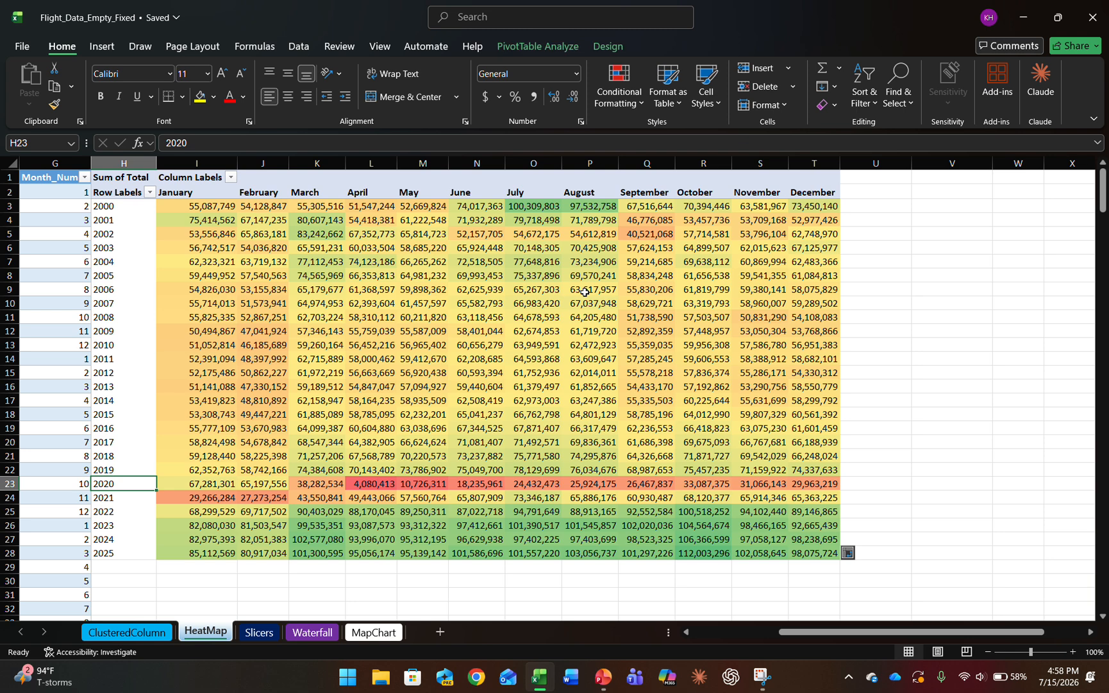
# Step: Examine how the 2020 values change from January through November, focusing on April to June
pyautogui.press('Right')
pyautogui.press('Right')
pyautogui.press('Right')
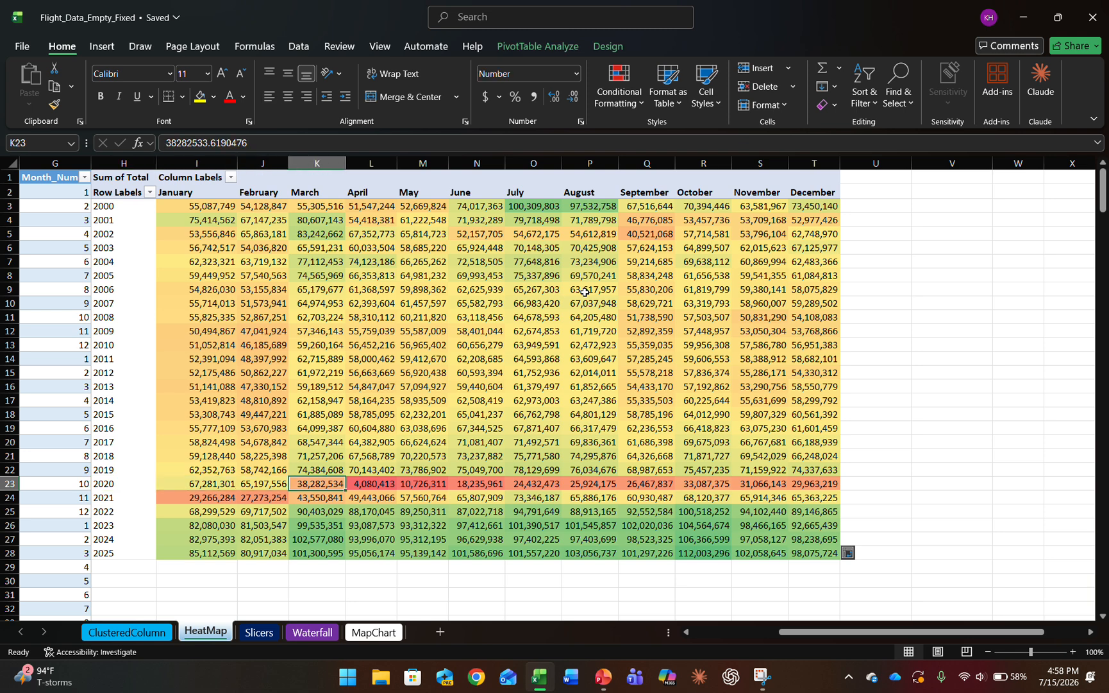
pyautogui.press('Left')
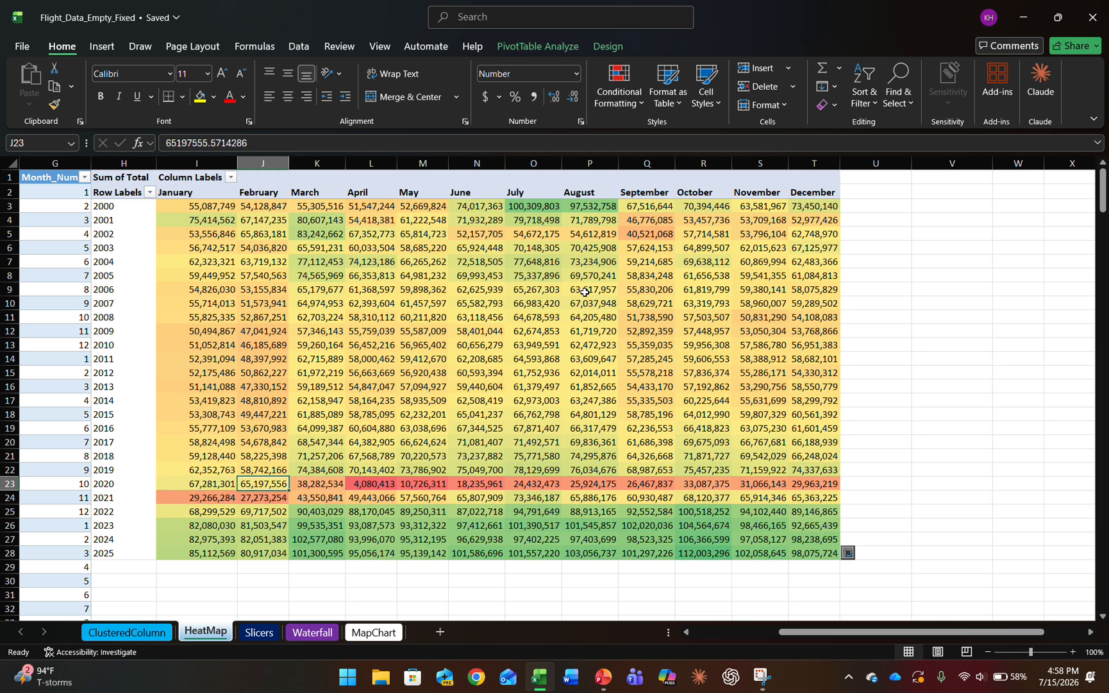
pyautogui.press('Right')
pyautogui.press('Right')
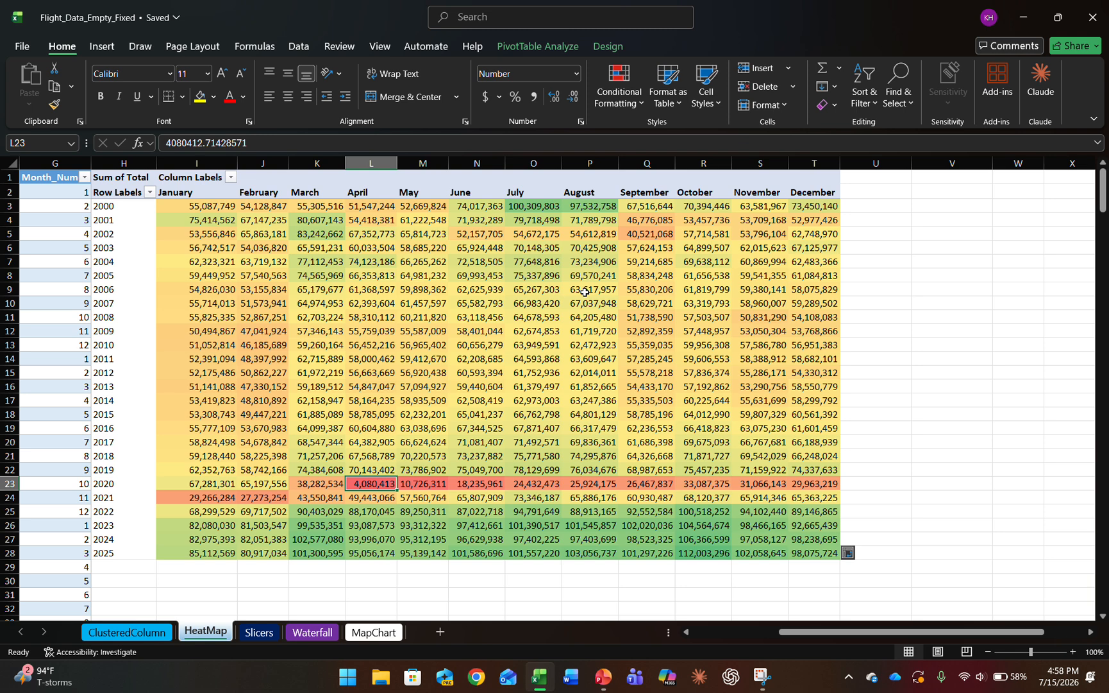
pyautogui.press('Right')
pyautogui.press('Right')
pyautogui.press('Right')
pyautogui.press('Right')
pyautogui.press('Right')
pyautogui.press('Right')
pyautogui.press('Right')
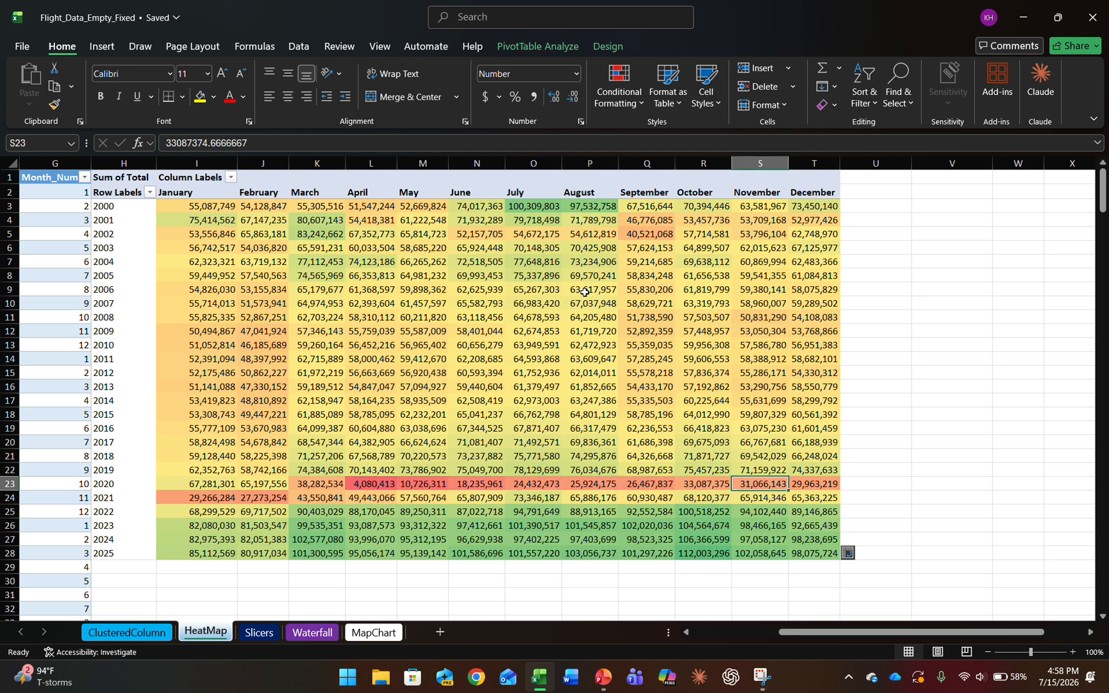
pyautogui.press('Left')
pyautogui.press('Left')
pyautogui.press('Left')
pyautogui.press('Left')
pyautogui.press('Left')
pyautogui.press('Left')
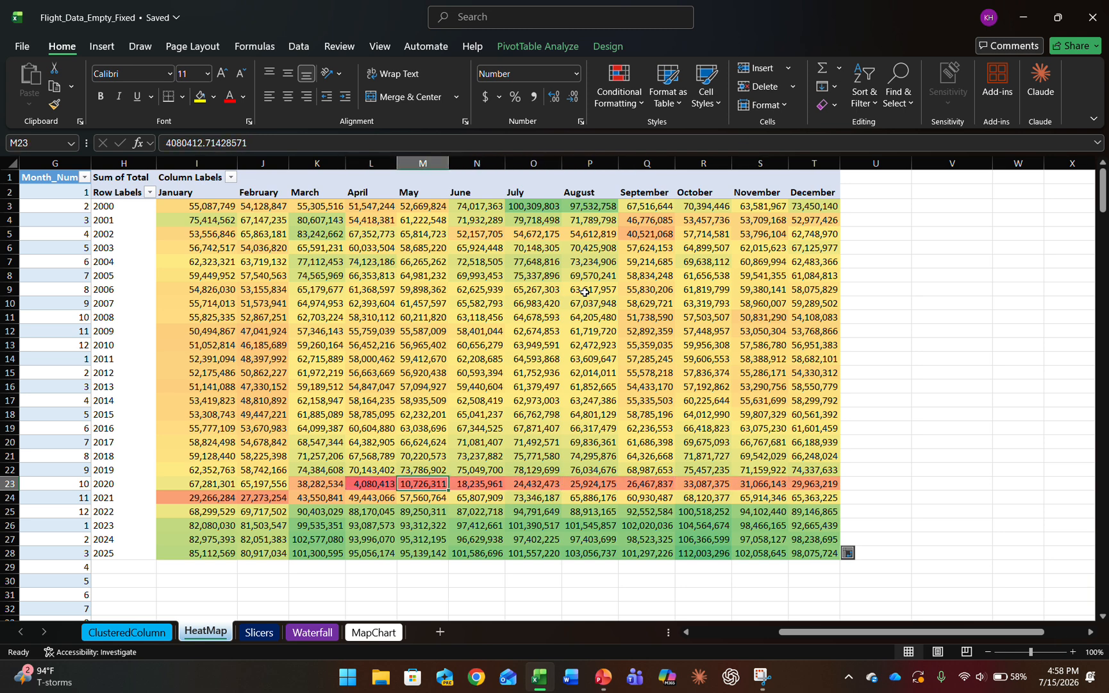
pyautogui.press('Right')
pyautogui.press('Right')
pyautogui.press('Right')
pyautogui.press('Right')
pyautogui.press('Right')
pyautogui.press('Left')
pyautogui.press('Left')
pyautogui.press('Left')
pyautogui.press('Left')
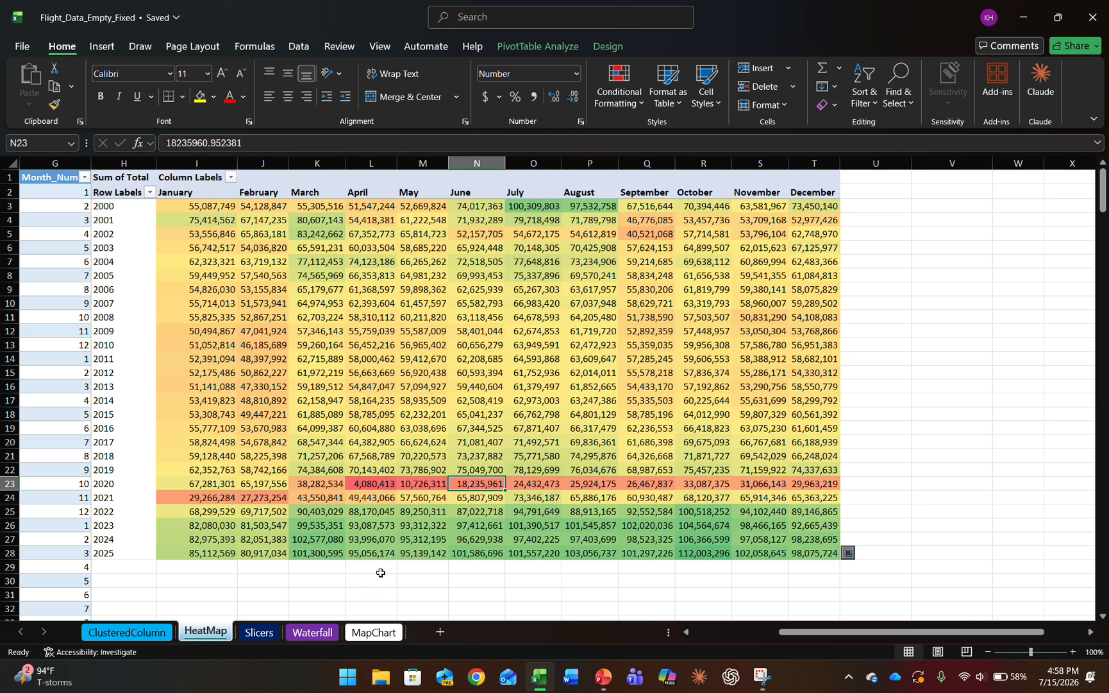
# Step: Examine the 2024 and 2025 values in the heat map from April to October
pyautogui.click(376, 535)
pyautogui.click(471, 539)
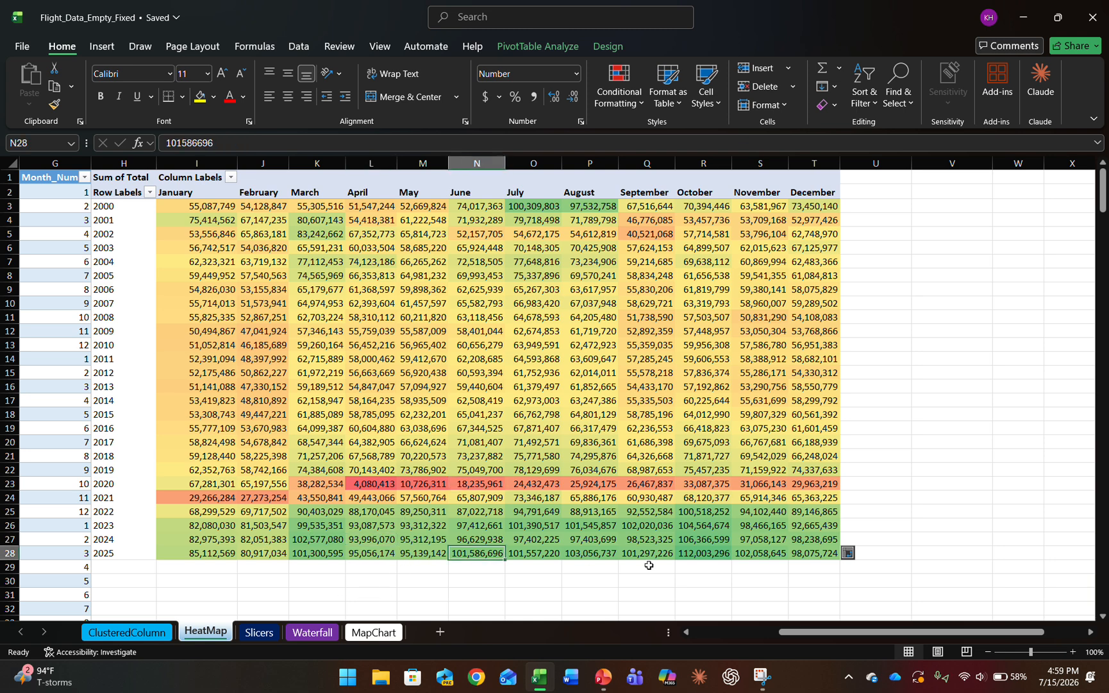
pyautogui.click(704, 539)
pyautogui.moveTo(354, 491)
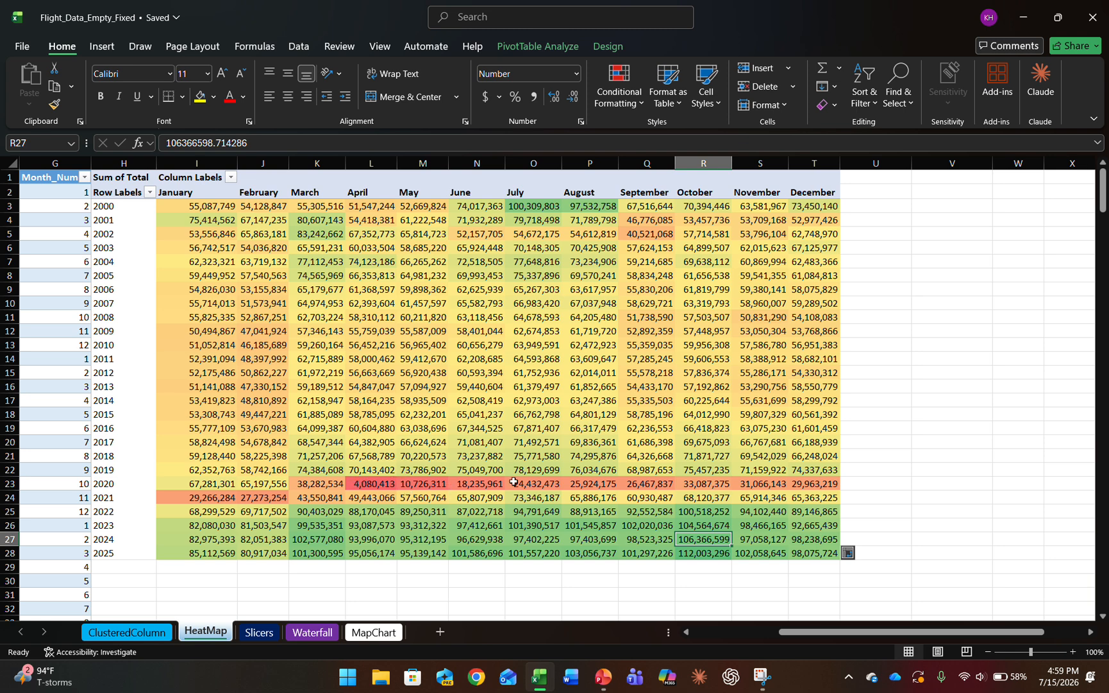
pyautogui.moveTo(513, 482)
# Step: Apply a separate Green - Yellow - Red Color Scale to only the year 2000 row, I3:T3
pyautogui.moveTo(213, 356)
pyautogui.click(240, 210)
pyautogui.click(210, 210)
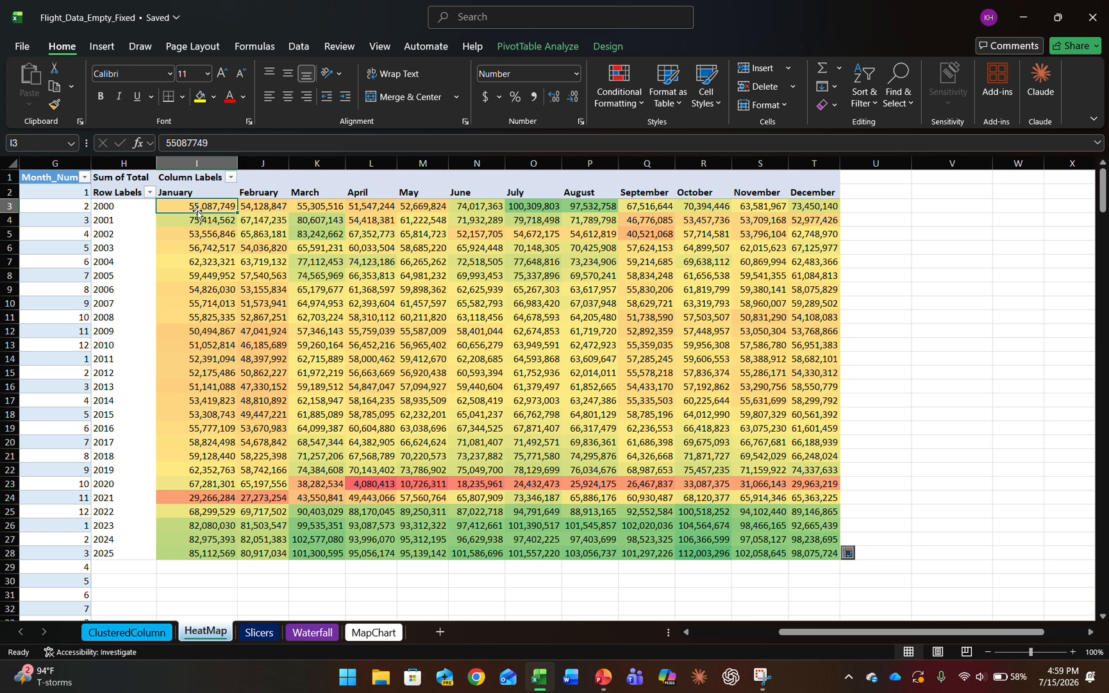
pyautogui.moveTo(183, 208); pyautogui.dragTo(790, 206)
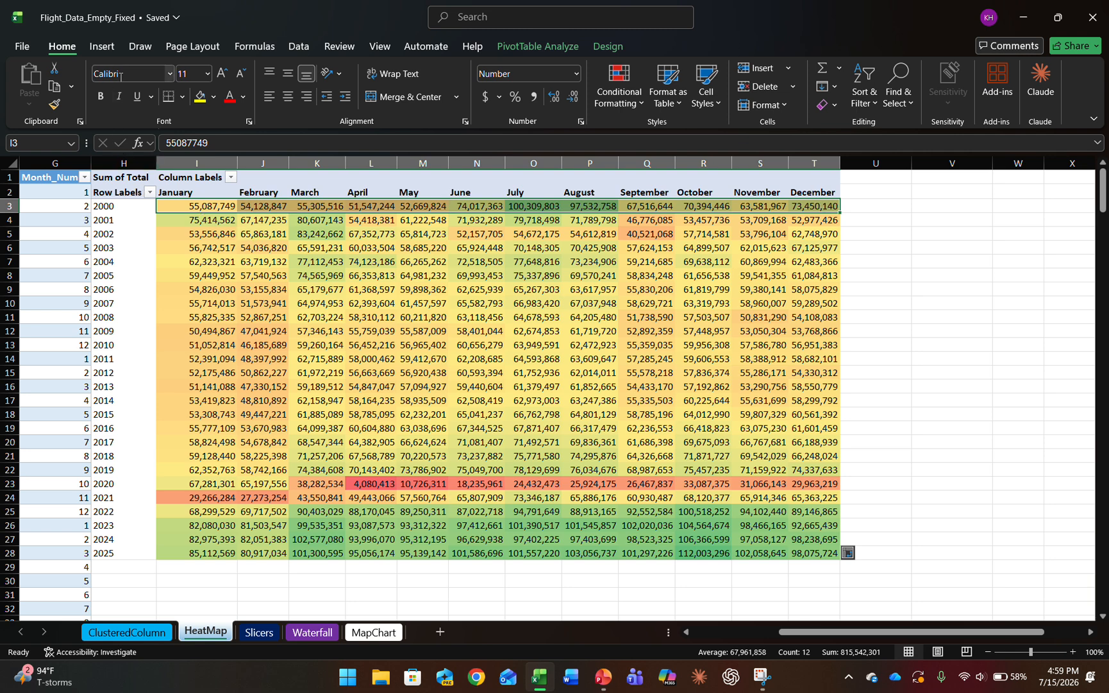
pyautogui.click(617, 102)
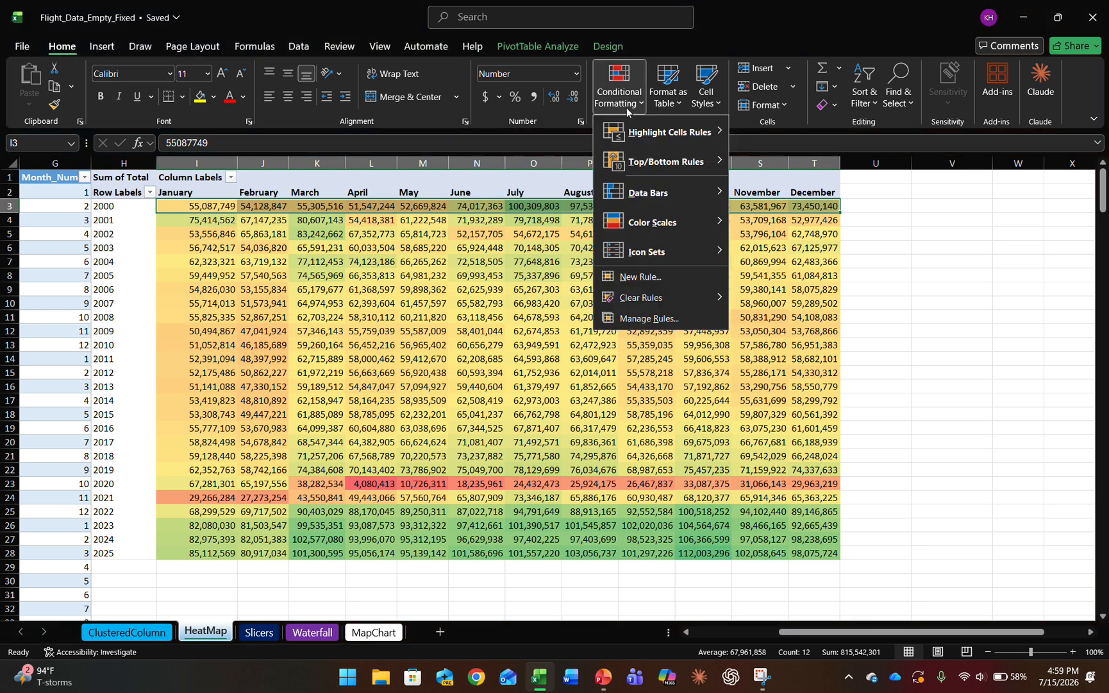
pyautogui.moveTo(644, 224)
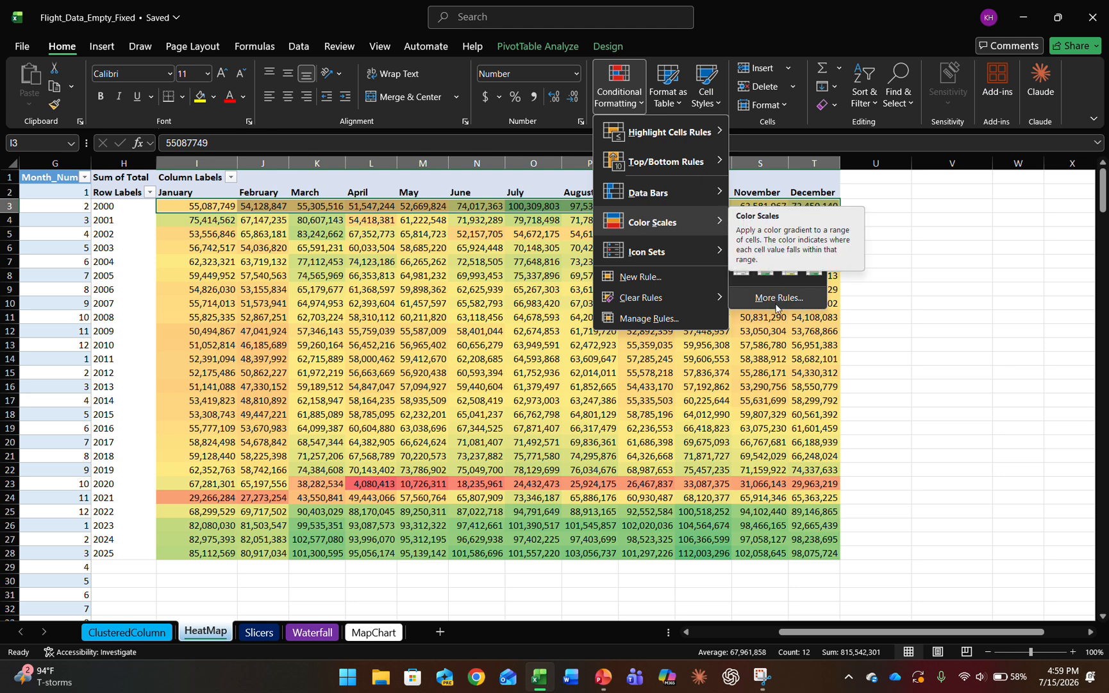
pyautogui.click(743, 221)
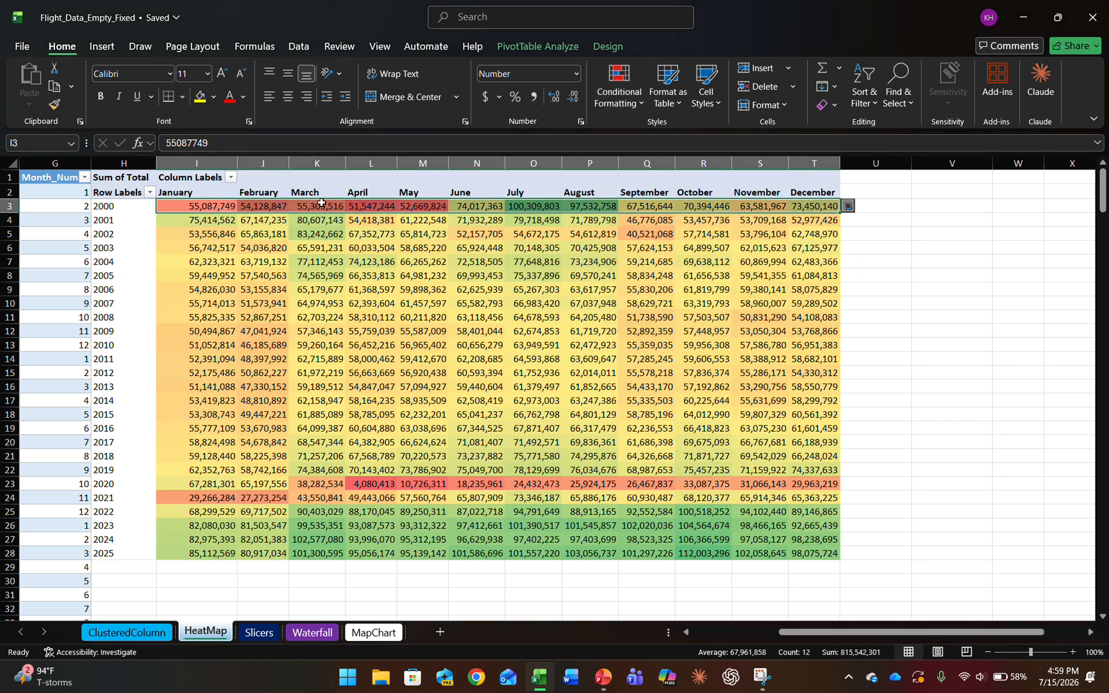
pyautogui.click(315, 227)
# Step: Use a locked Format Painter to copy the year 2000 row's color scale individually onto each row from 2001 to 2008
pyautogui.click(204, 208)
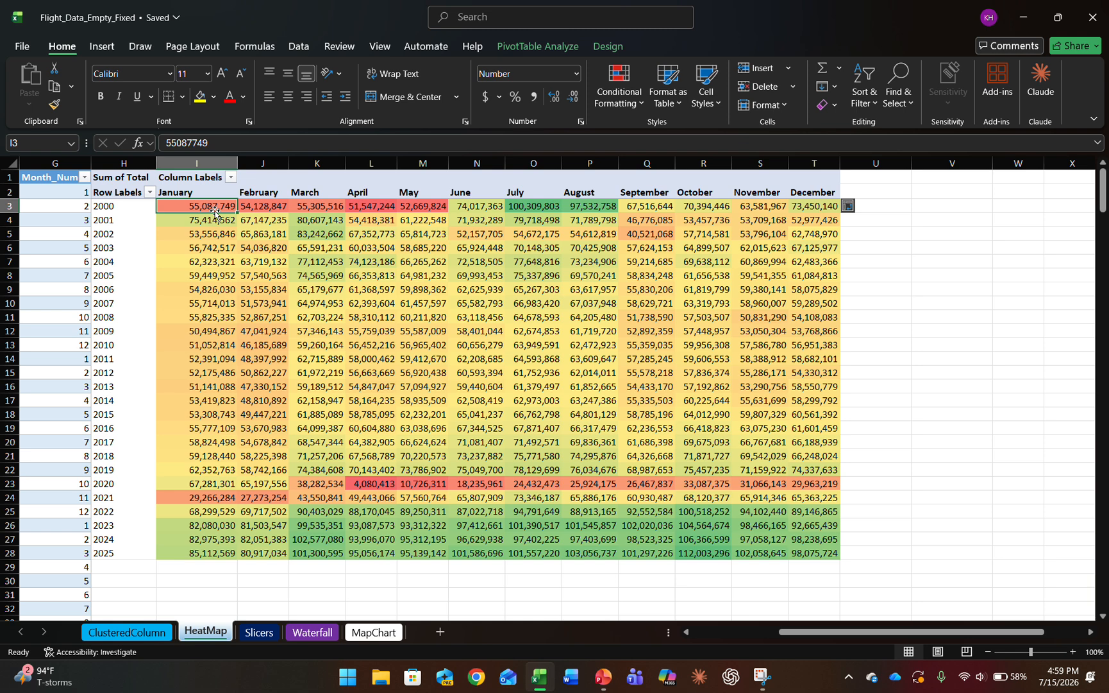
pyautogui.hotkey('ctrl', 'shift', 'Right')
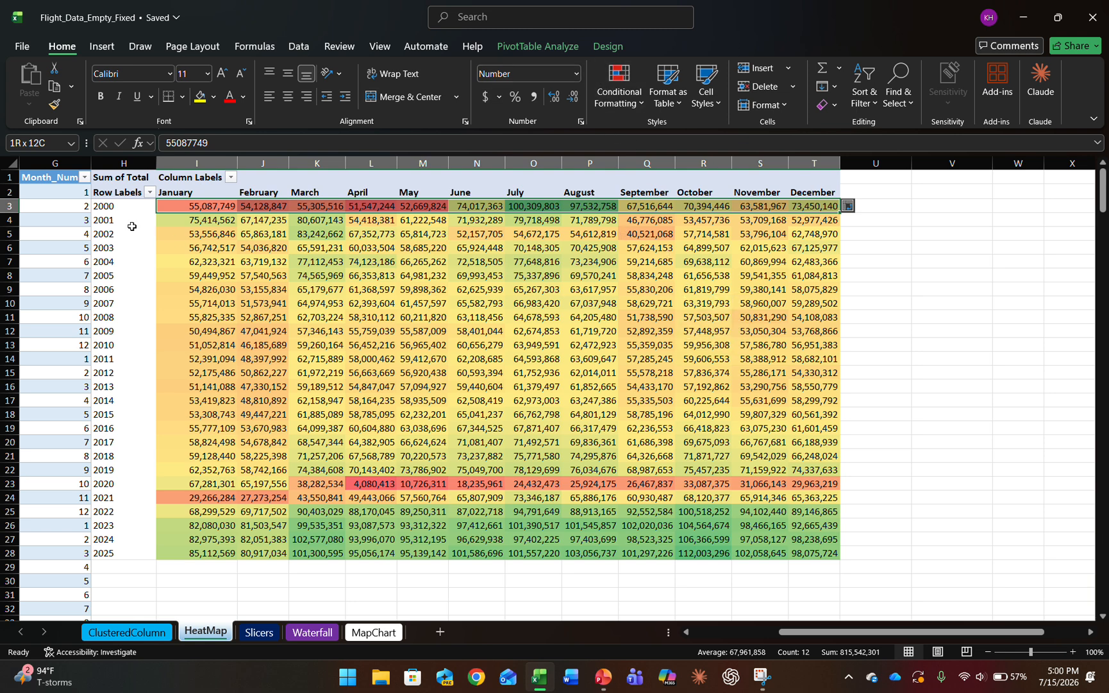
pyautogui.click(53, 86)
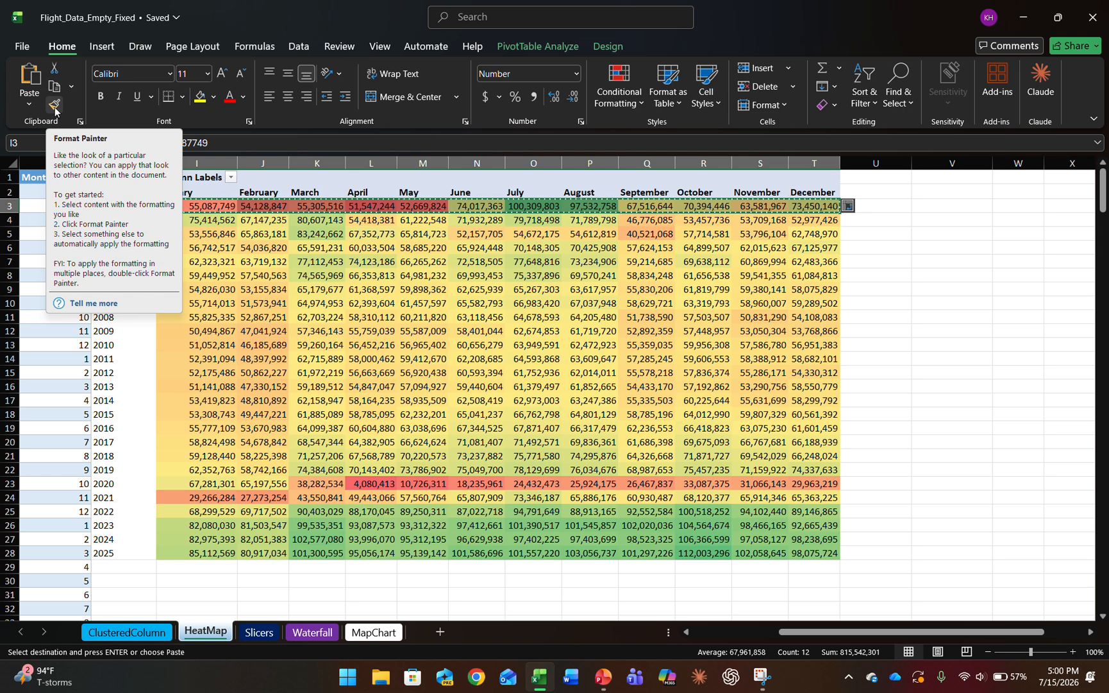
pyautogui.click(54, 106)
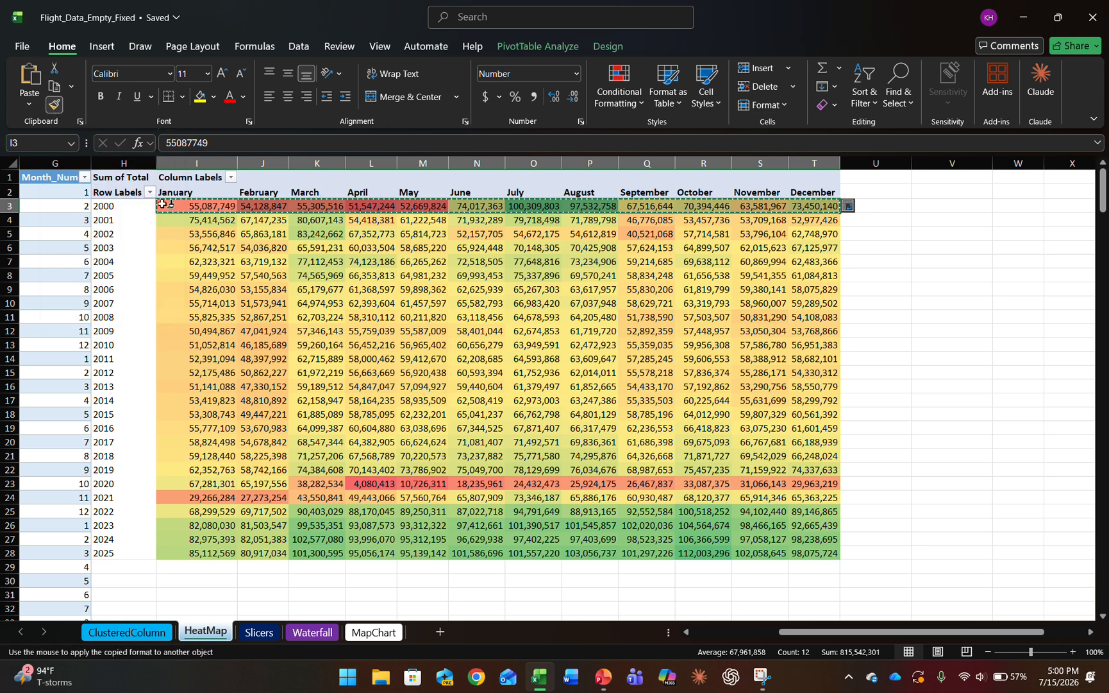
pyautogui.click(193, 220)
pyautogui.click(196, 234)
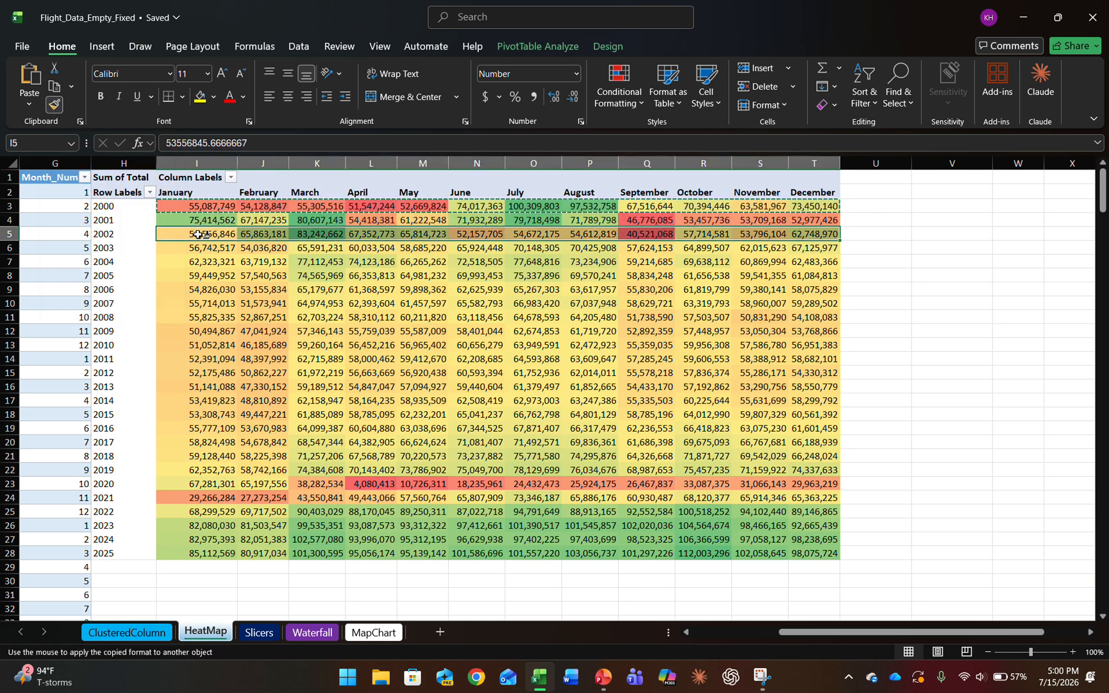
pyautogui.click(201, 249)
pyautogui.click(201, 262)
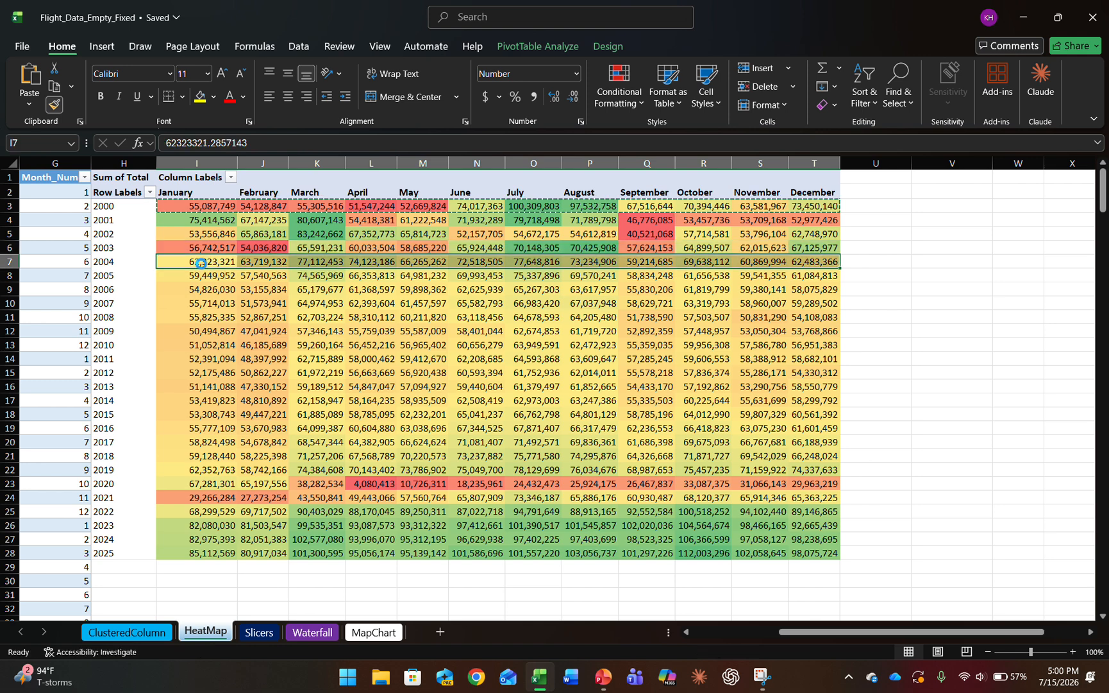
pyautogui.click(202, 276)
pyautogui.click(202, 290)
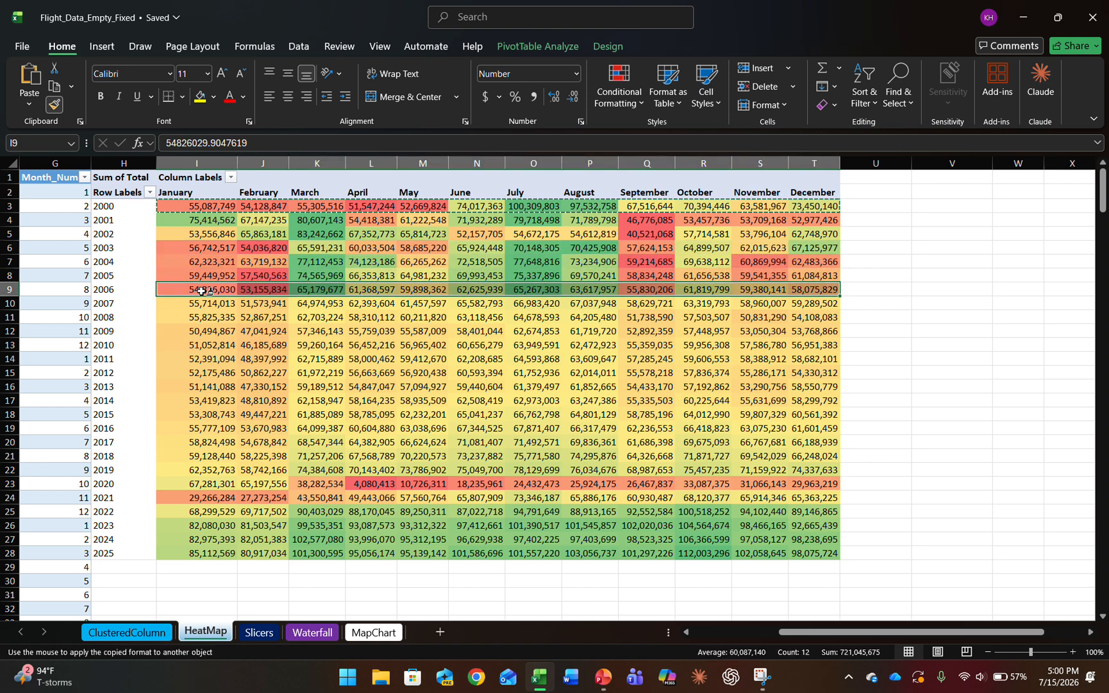
pyautogui.click(201, 304)
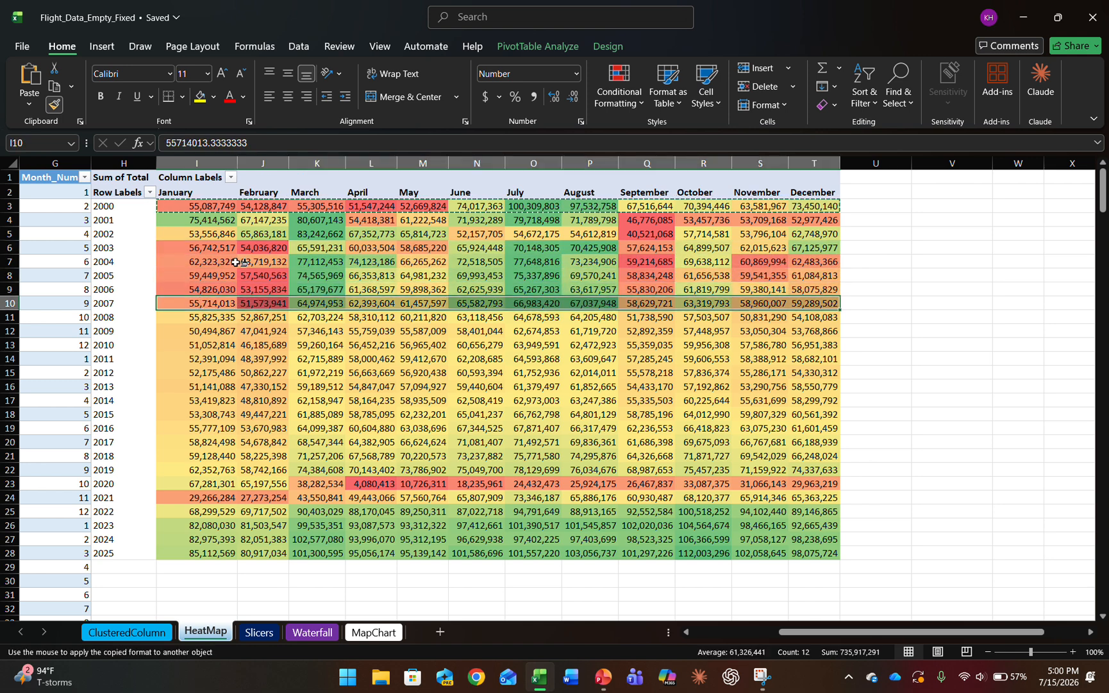
pyautogui.click(202, 317)
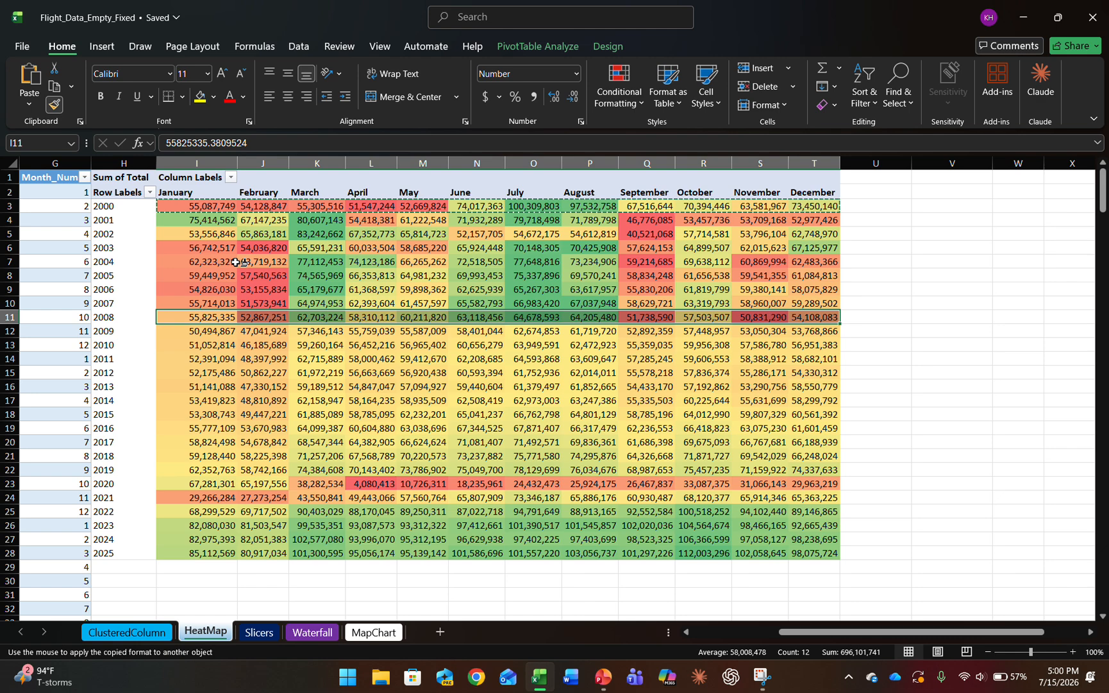
# Step: Paint the row-specific color scale individually onto each year row from 2009 to 2014
pyautogui.click(202, 330)
pyautogui.click(201, 345)
pyautogui.click(201, 359)
pyautogui.click(202, 372)
pyautogui.click(201, 386)
pyautogui.click(202, 400)
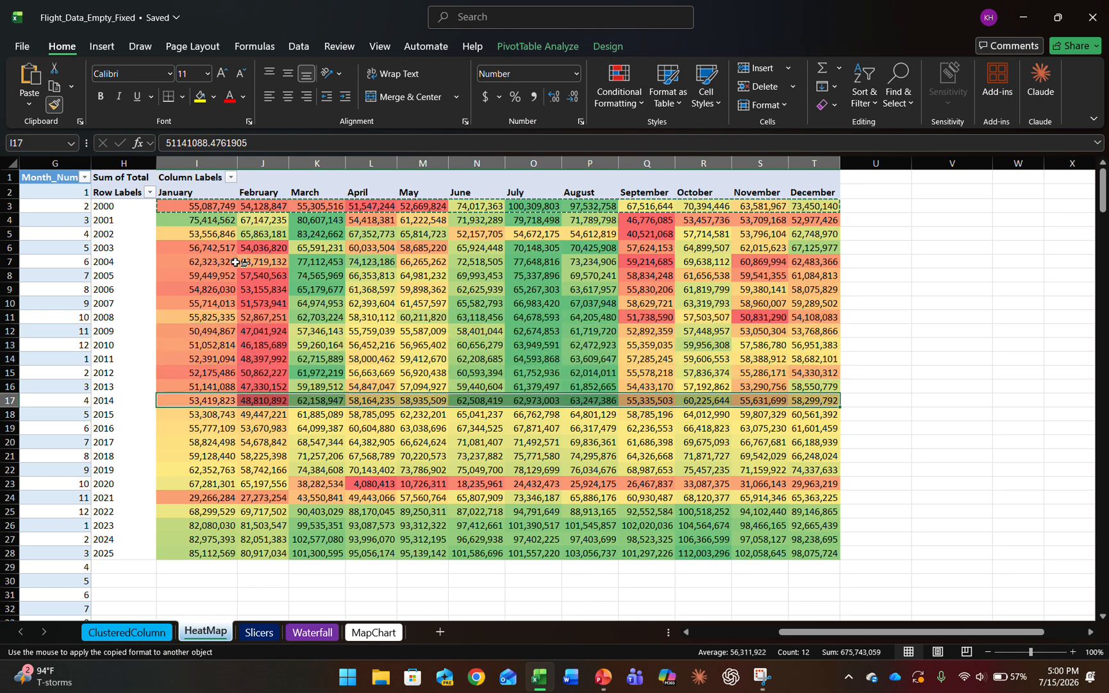
# Step: Paint the row-specific color scale individually onto each year row from 2015 to 2025, ending Format Painter when finished
pyautogui.click(202, 414)
pyautogui.click(202, 428)
pyautogui.click(202, 442)
pyautogui.click(201, 456)
pyautogui.click(201, 469)
pyautogui.click(202, 483)
pyautogui.click(201, 497)
pyautogui.click(201, 511)
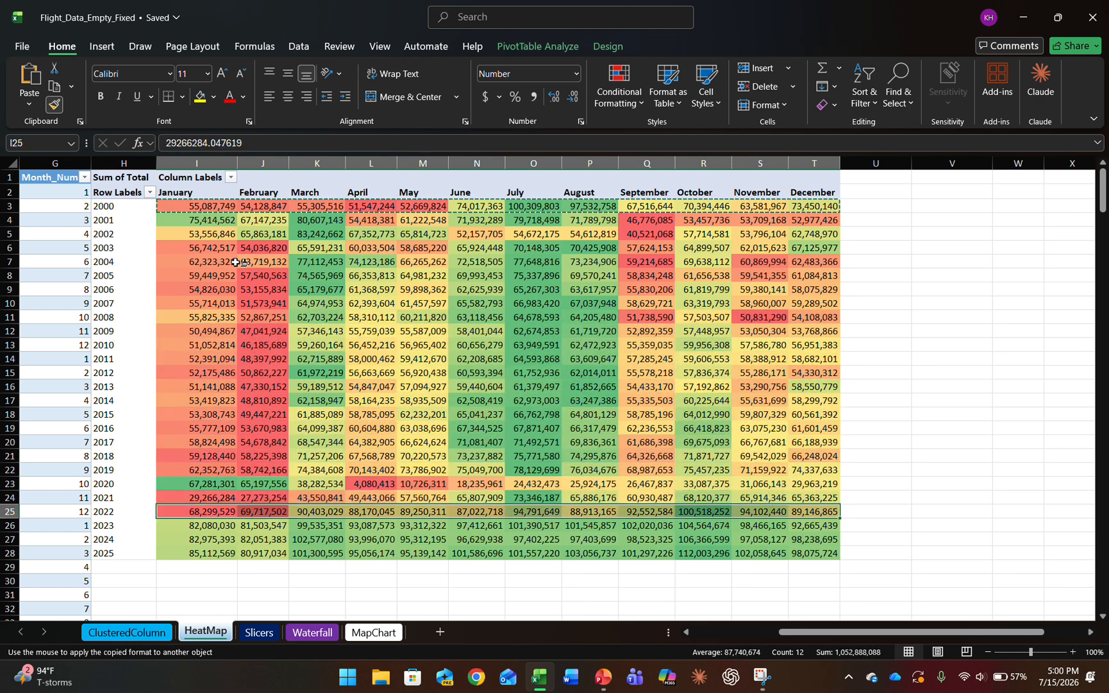
pyautogui.click(202, 524)
pyautogui.click(201, 539)
pyautogui.click(201, 553)
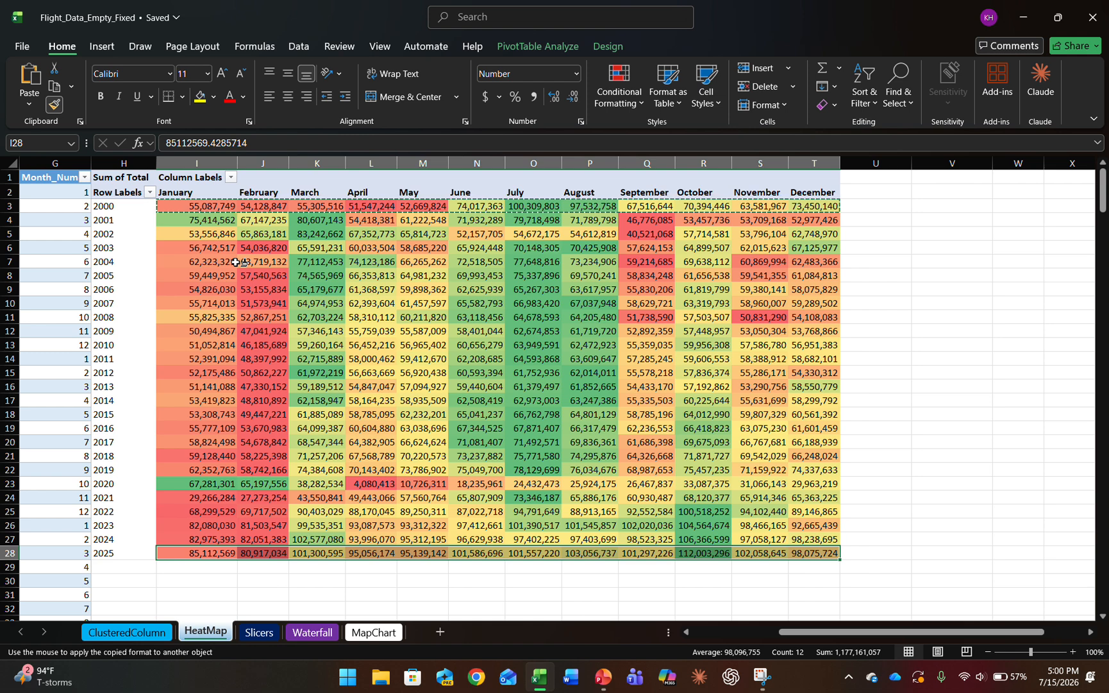
pyautogui.press('Escape')
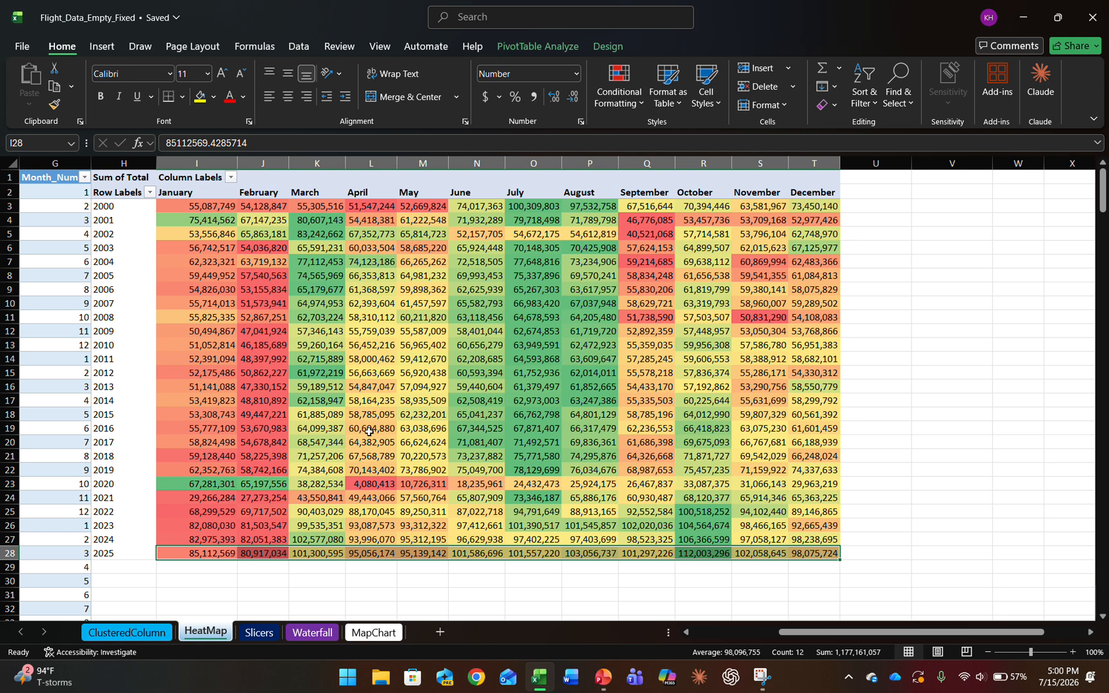
# Step: Copy the color-scaled monthly totals for 2000 through 2025, I3:T28, without the row and column labels
pyautogui.click(314, 303)
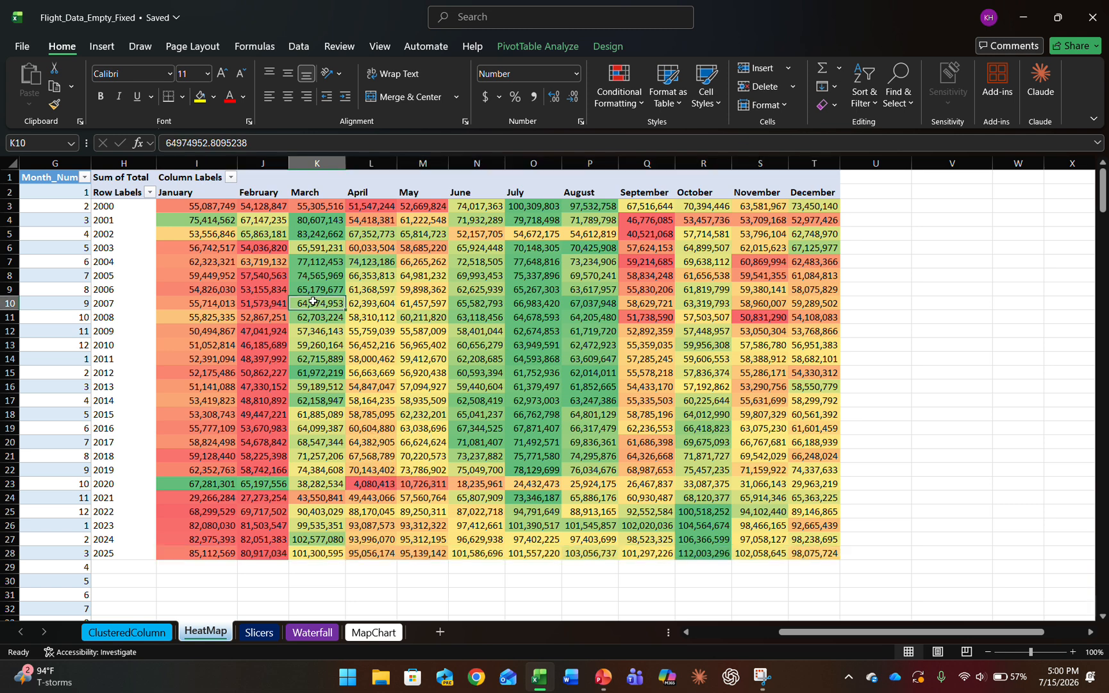
pyautogui.moveTo(272, 275); pyautogui.dragTo(268, 259)
pyautogui.click(245, 223)
pyautogui.click(229, 209)
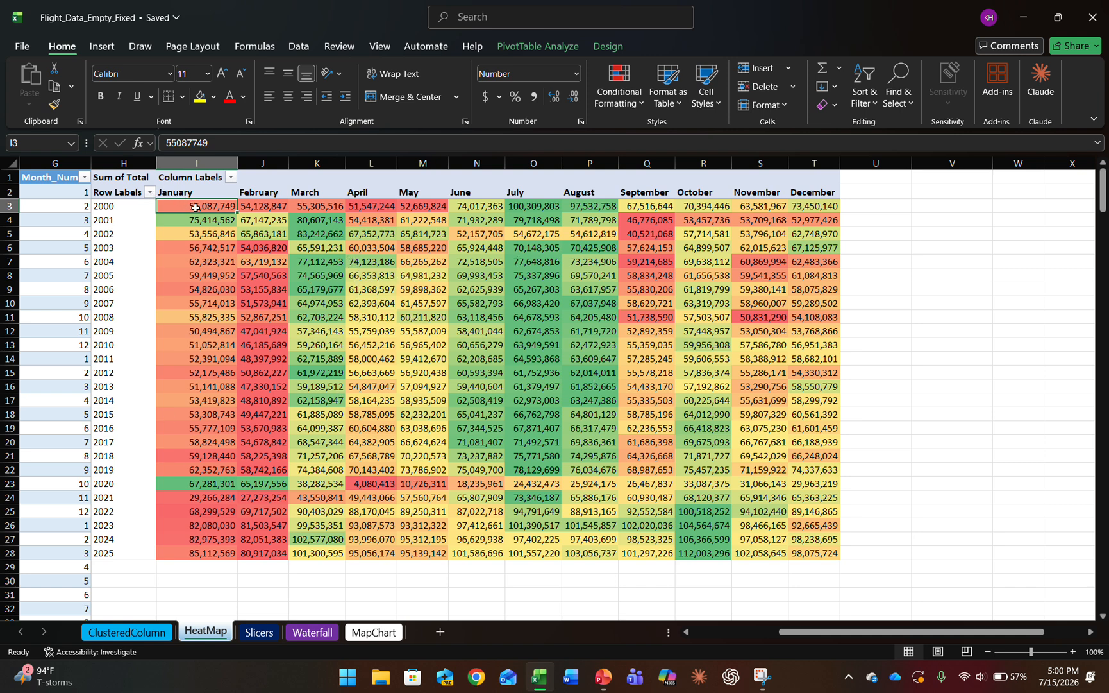
pyautogui.moveTo(196, 208); pyautogui.dragTo(801, 559)
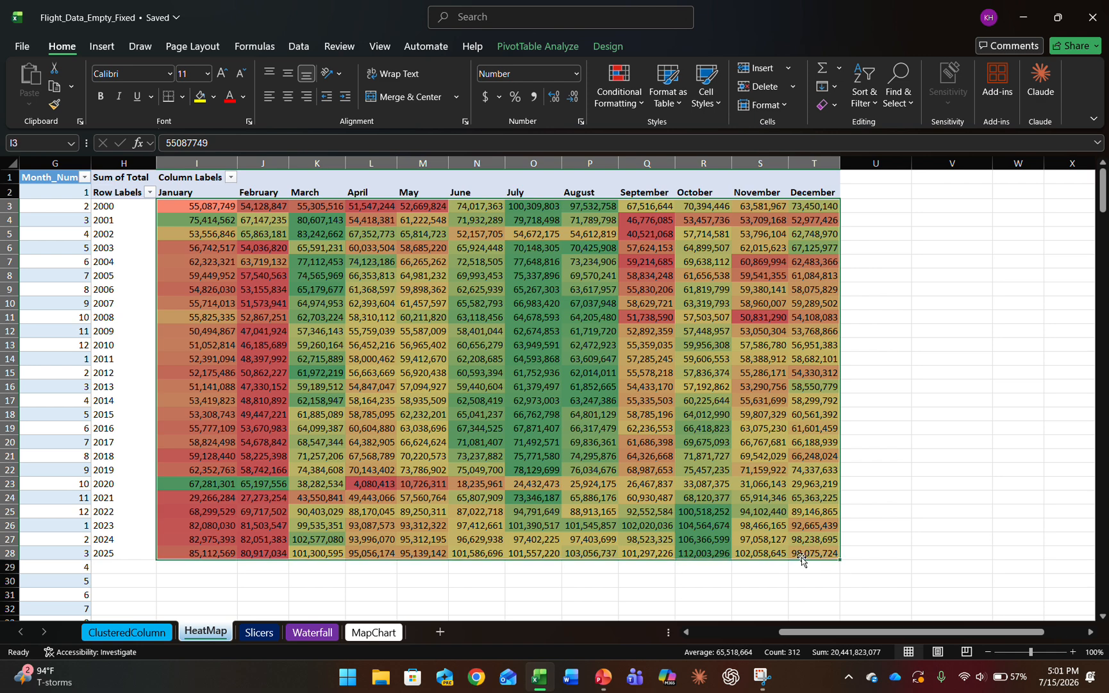
pyautogui.hotkey('ctrl', 'c')
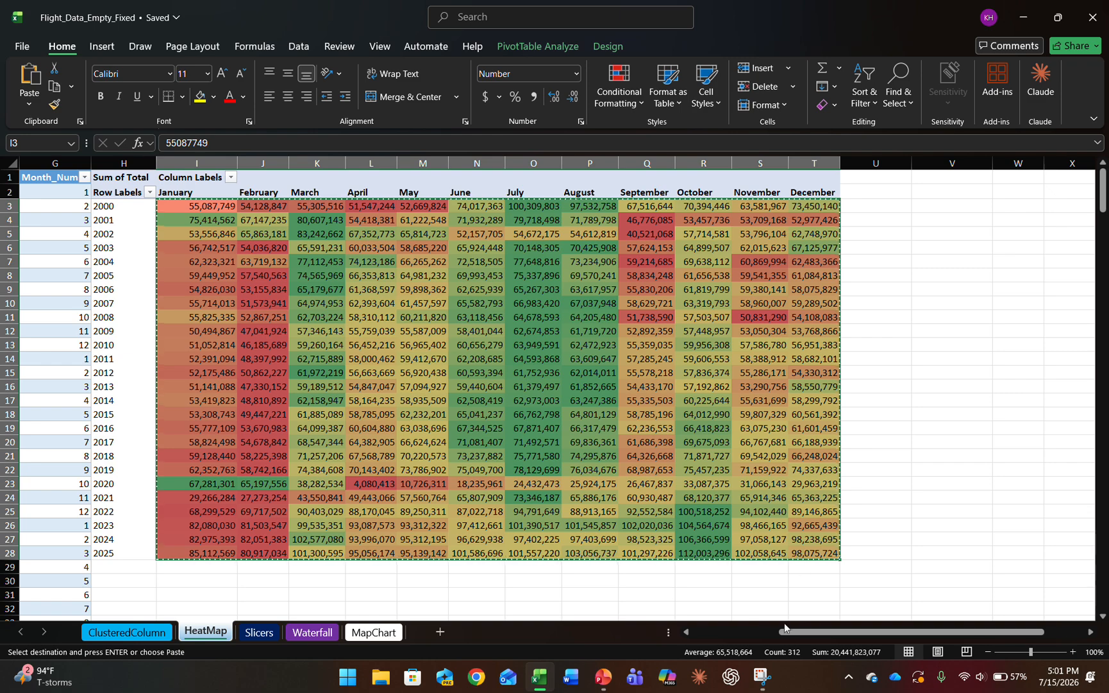
# Step: Switch to PowerPoint and paste the copied range into slide 4's content placeholder as a linked Microsoft Excel Worksheet Object
pyautogui.click(604, 675)
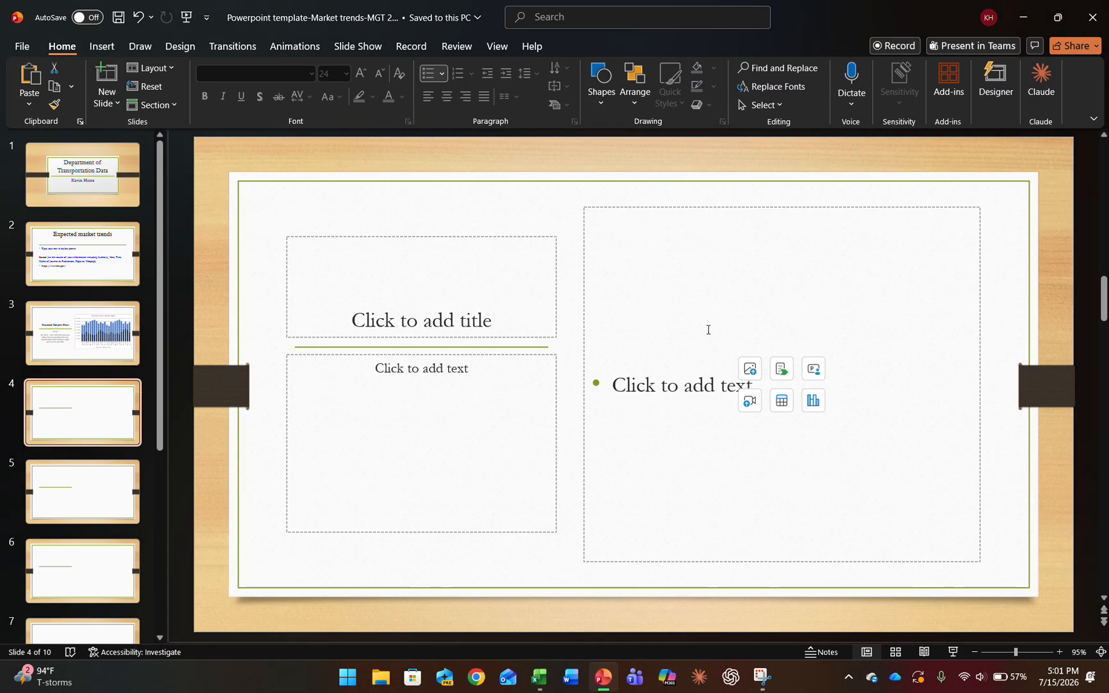
pyautogui.click(712, 306)
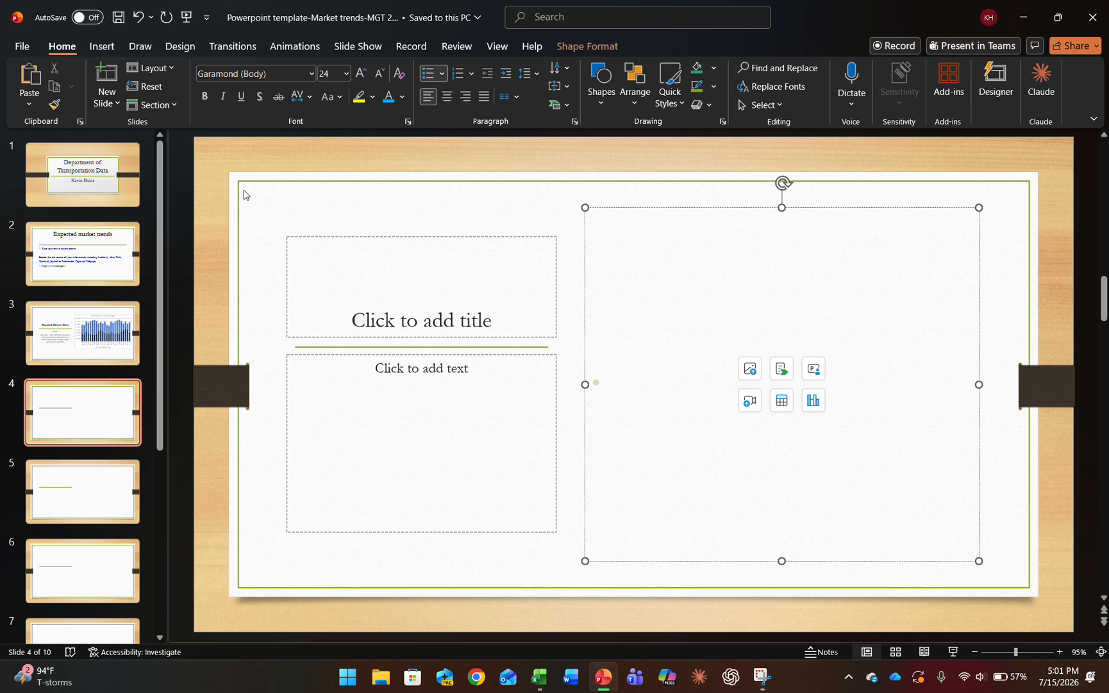
pyautogui.click(37, 107)
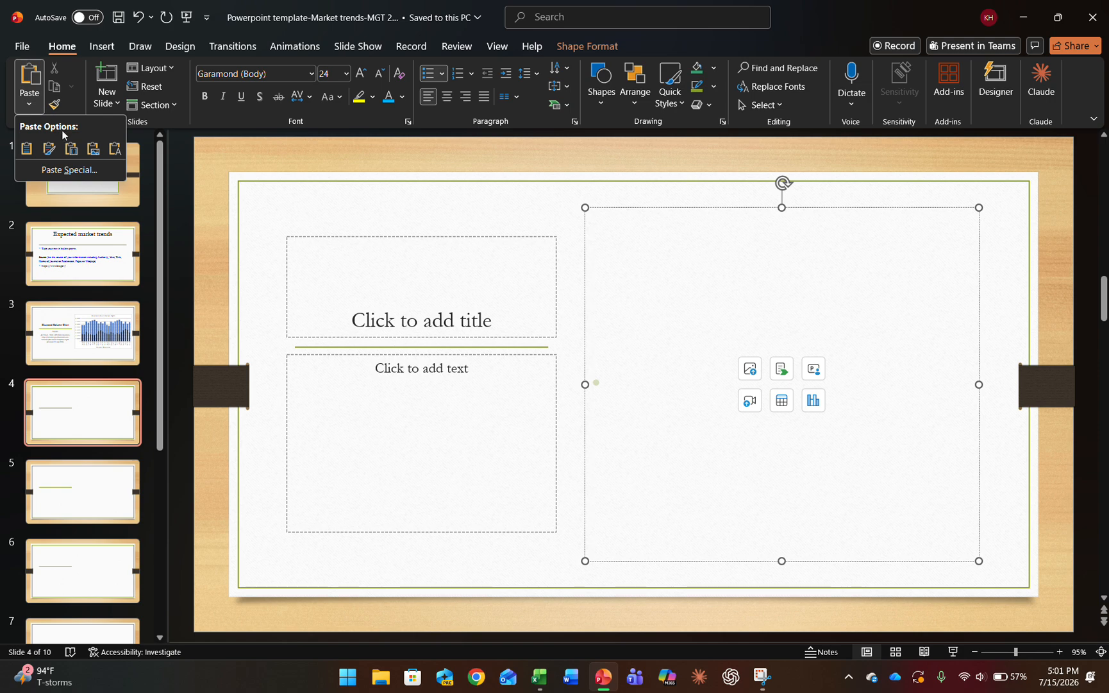
pyautogui.click(65, 169)
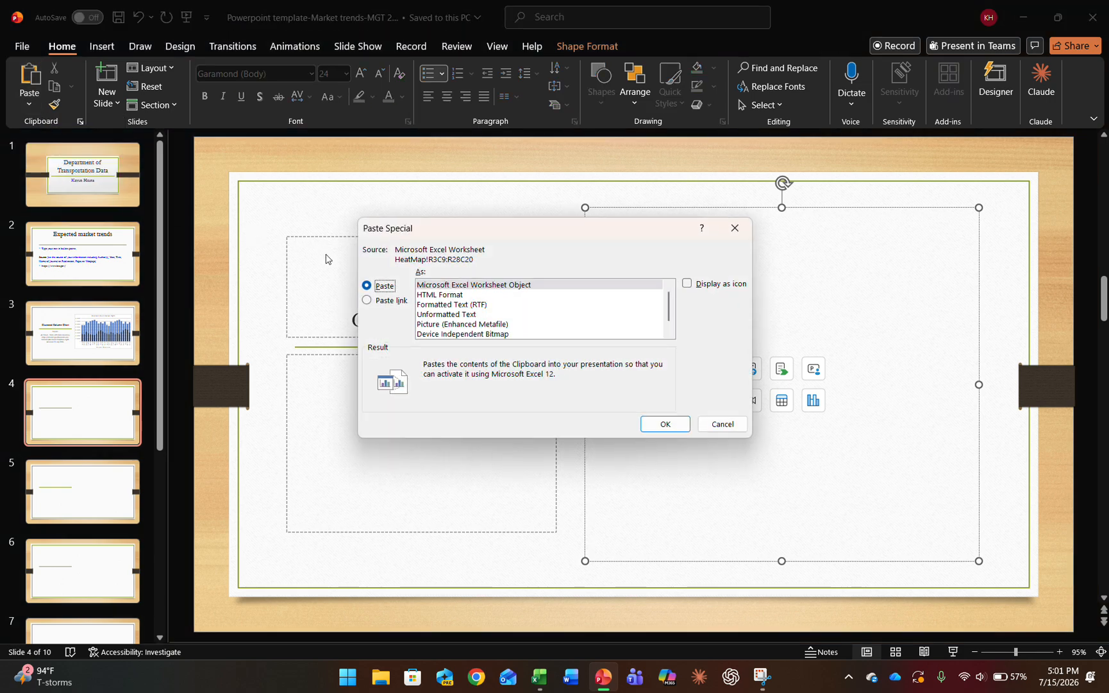
pyautogui.click(382, 305)
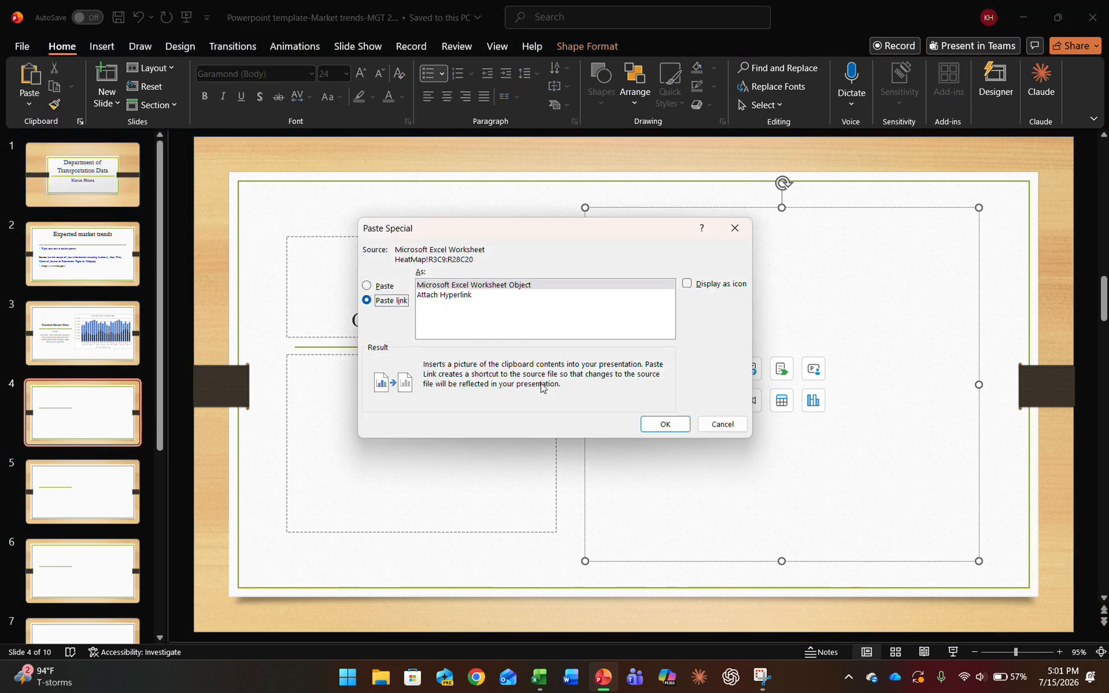
pyautogui.click(666, 424)
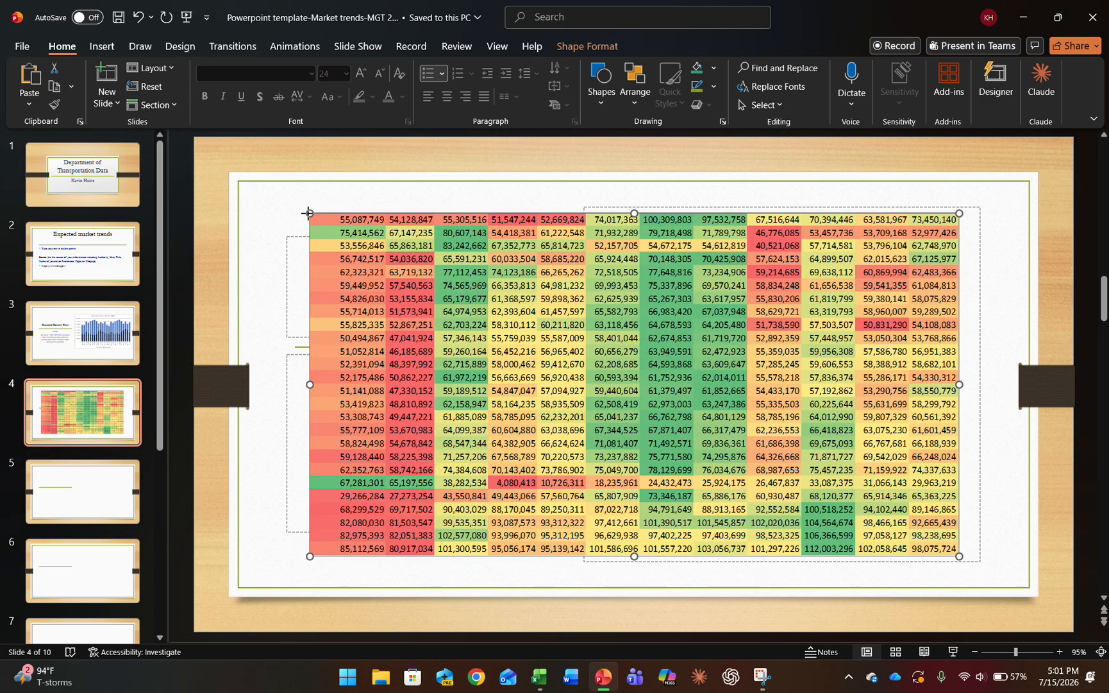
# Step: Shrink the linked heat map and position it over the content placeholder beside slide 4's title and text
pyautogui.moveTo(308, 213); pyautogui.dragTo(557, 345)
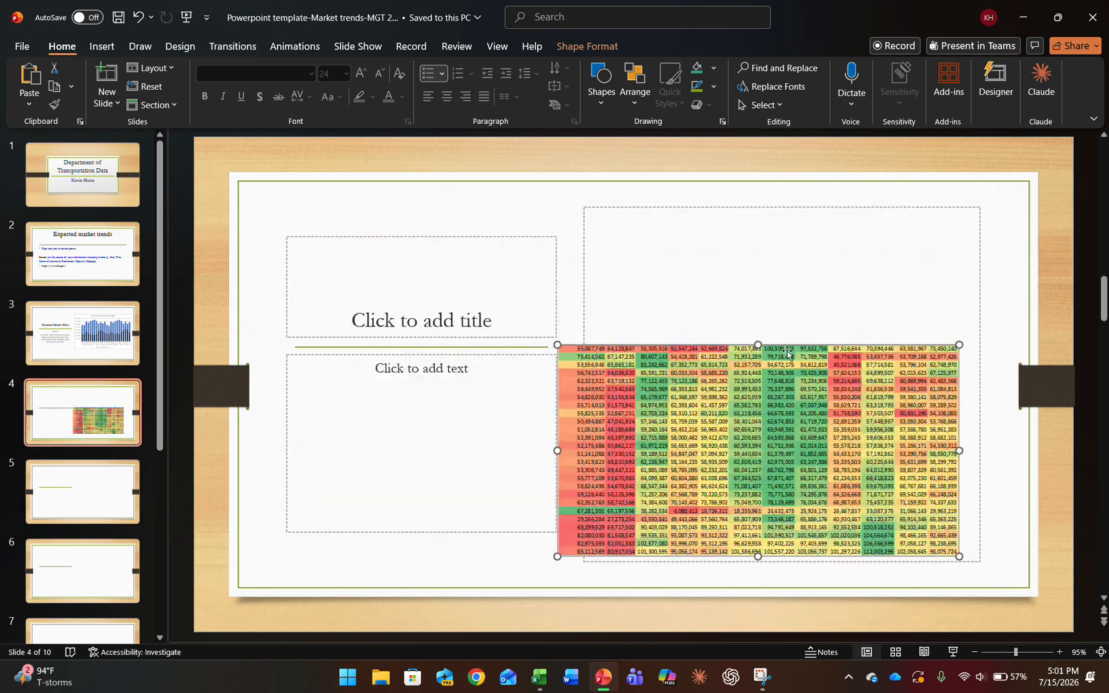
pyautogui.moveTo(810, 349); pyautogui.dragTo(835, 277)
pyautogui.moveTo(983, 272); pyautogui.dragTo(1021, 254)
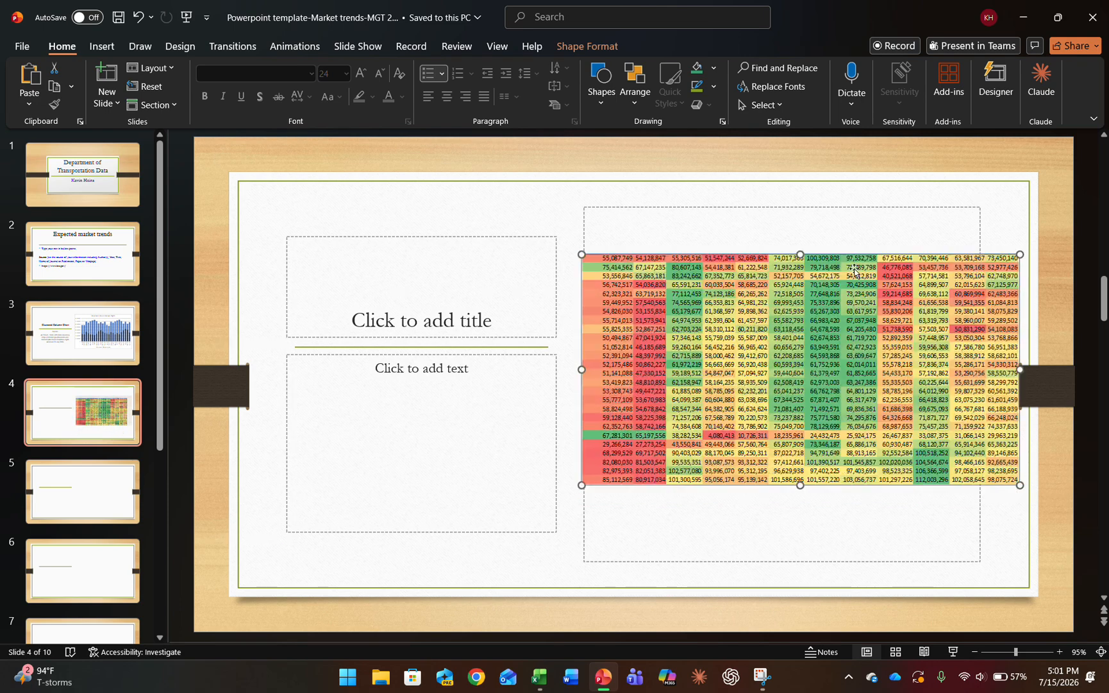
pyautogui.click(577, 249)
pyautogui.click(660, 299)
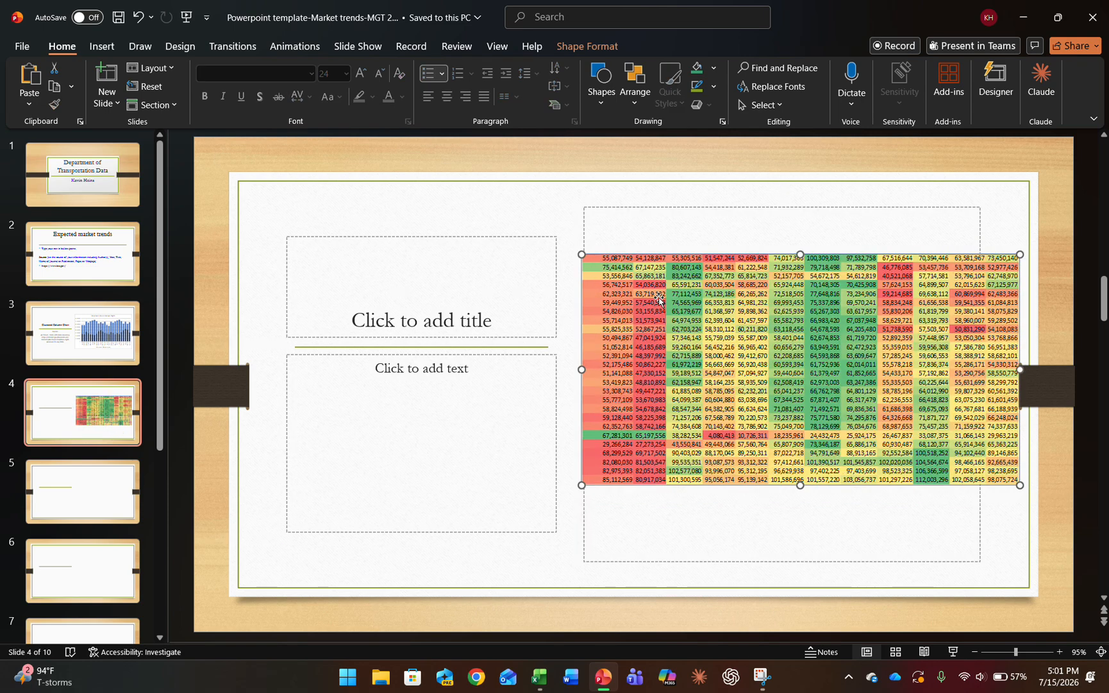
pyautogui.moveTo(582, 255); pyautogui.dragTo(568, 246)
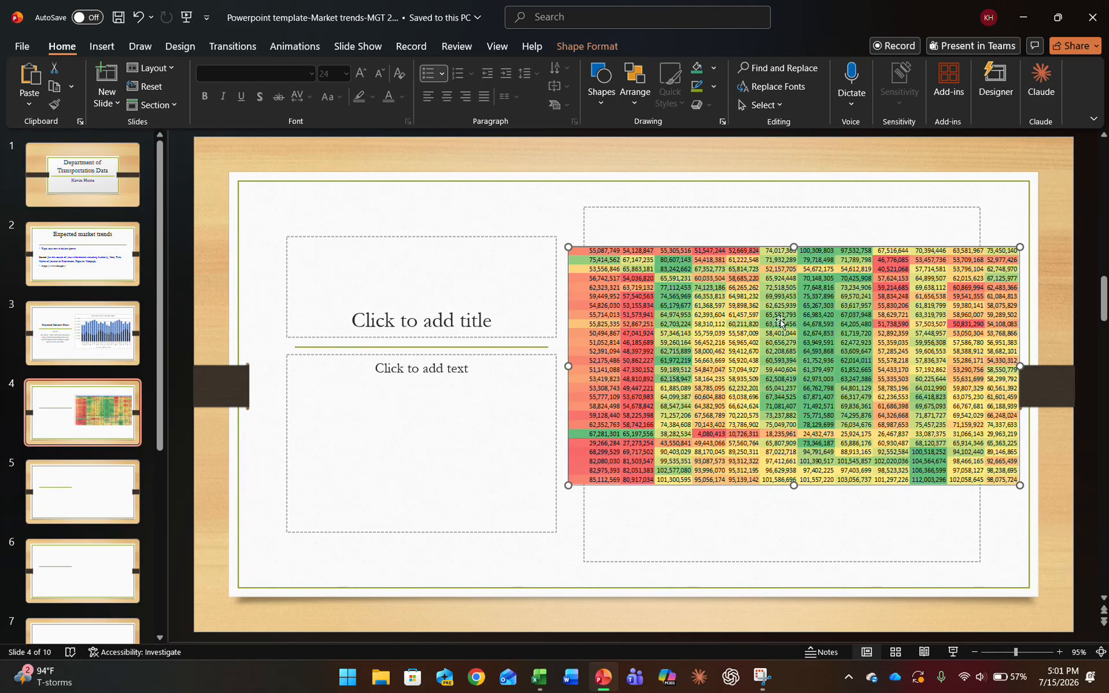
pyautogui.click(812, 538)
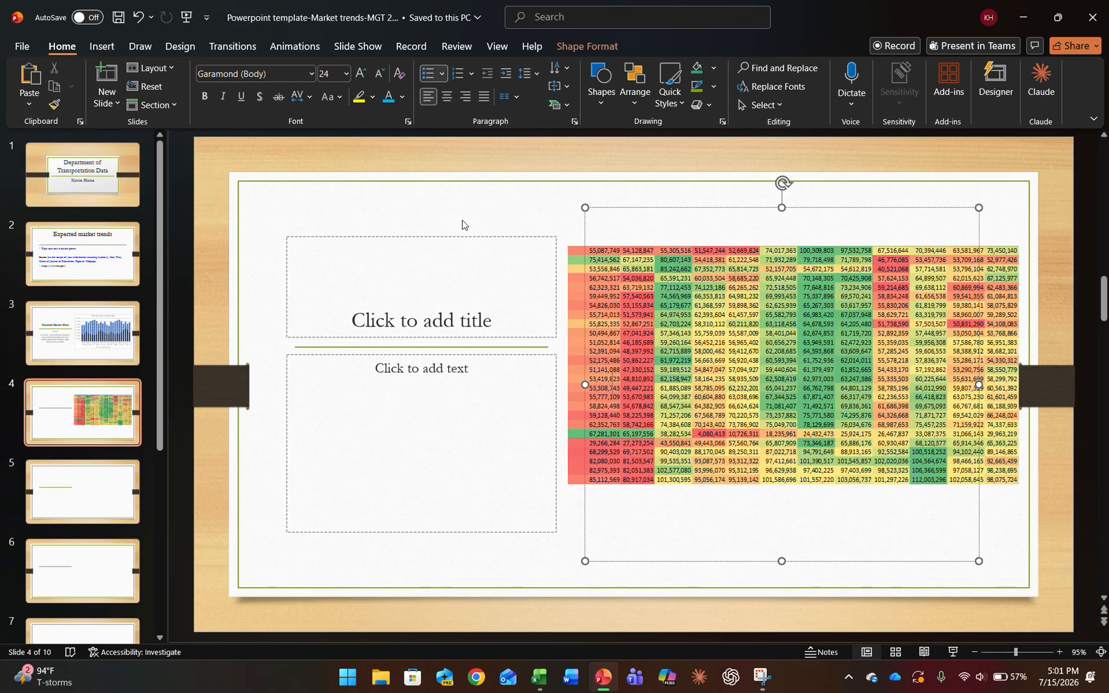
pyautogui.click(486, 194)
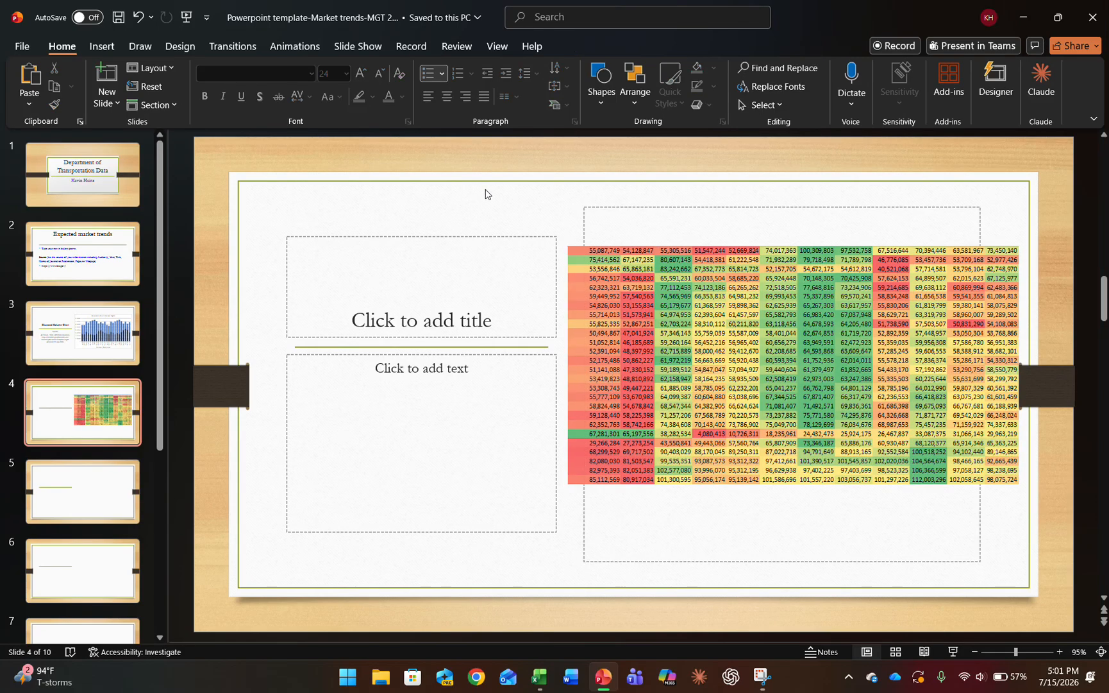
# Step: Title slide 4 "Heat Map" and start the text placeholder below it with the line "Source:"
pyautogui.click(445, 324)
pyautogui.write('HEat')
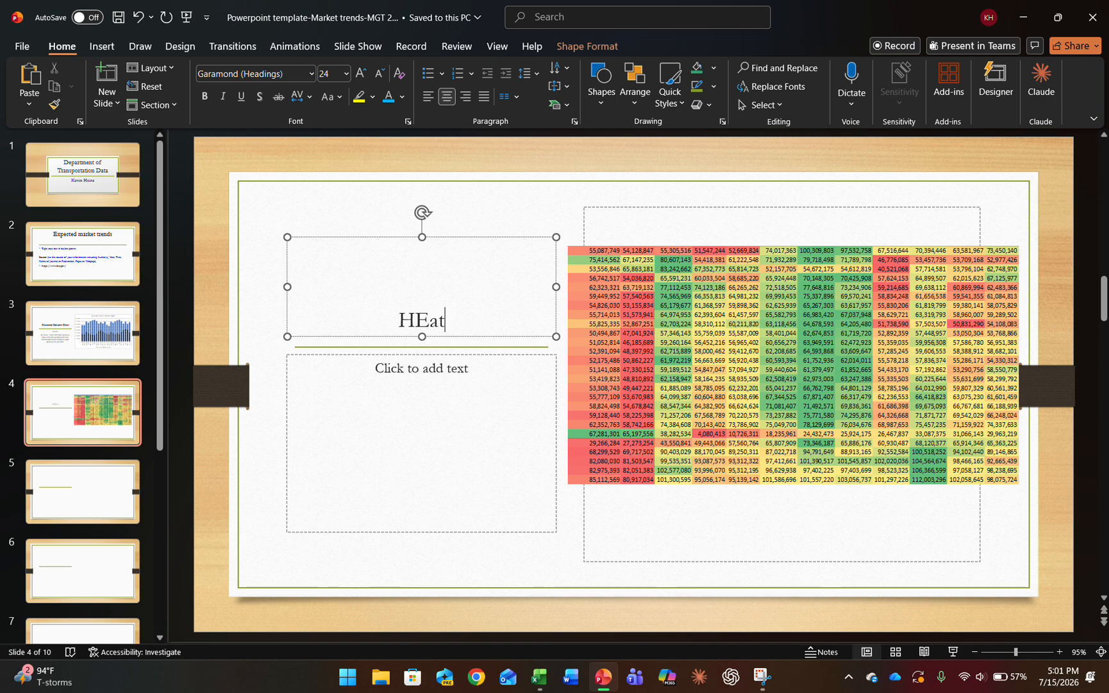
pyautogui.press('BackSpace')
pyautogui.press('BackSpace')
pyautogui.press('BackSpace')
pyautogui.write('eat Map')
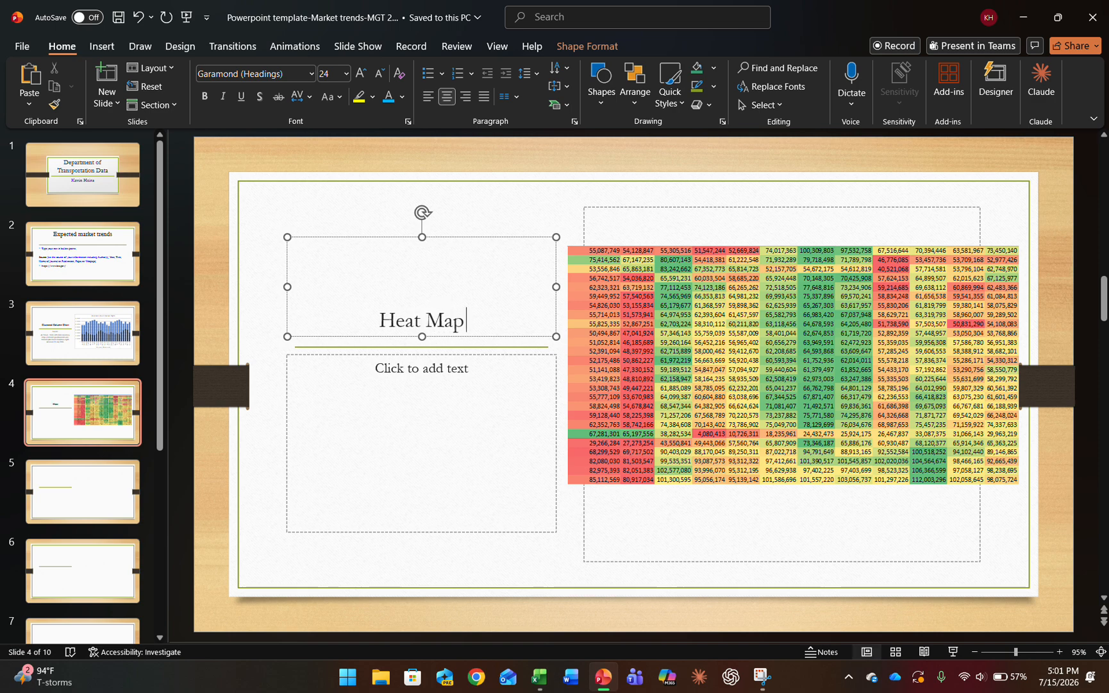
pyautogui.click(404, 394)
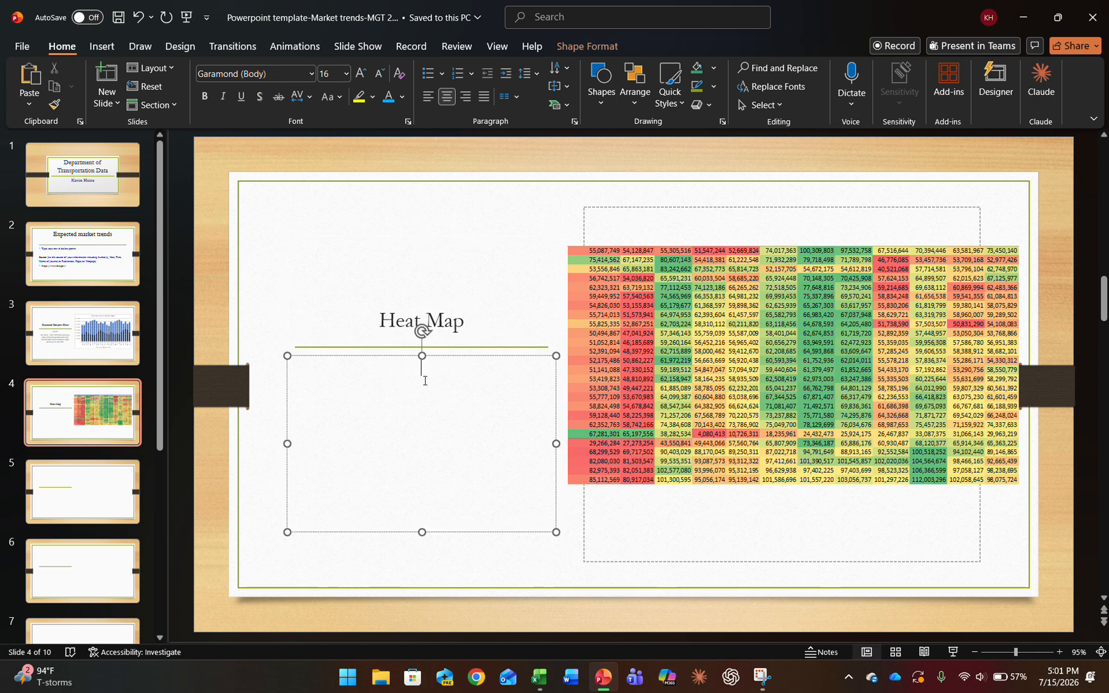
pyautogui.write('Source:')
# Step: Switch to Excel and copy the BTS Data Inventory citation in cell Z2 of the HeatMap sheet
pyautogui.click(539, 676)
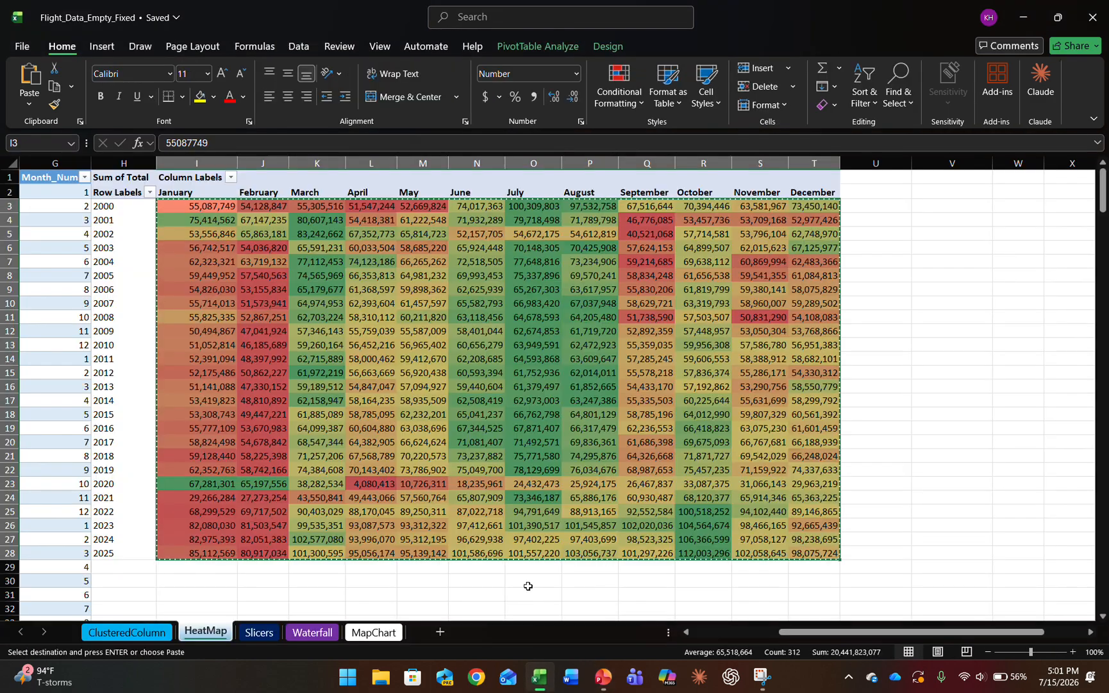
pyautogui.hscroll(5, 995, 269)
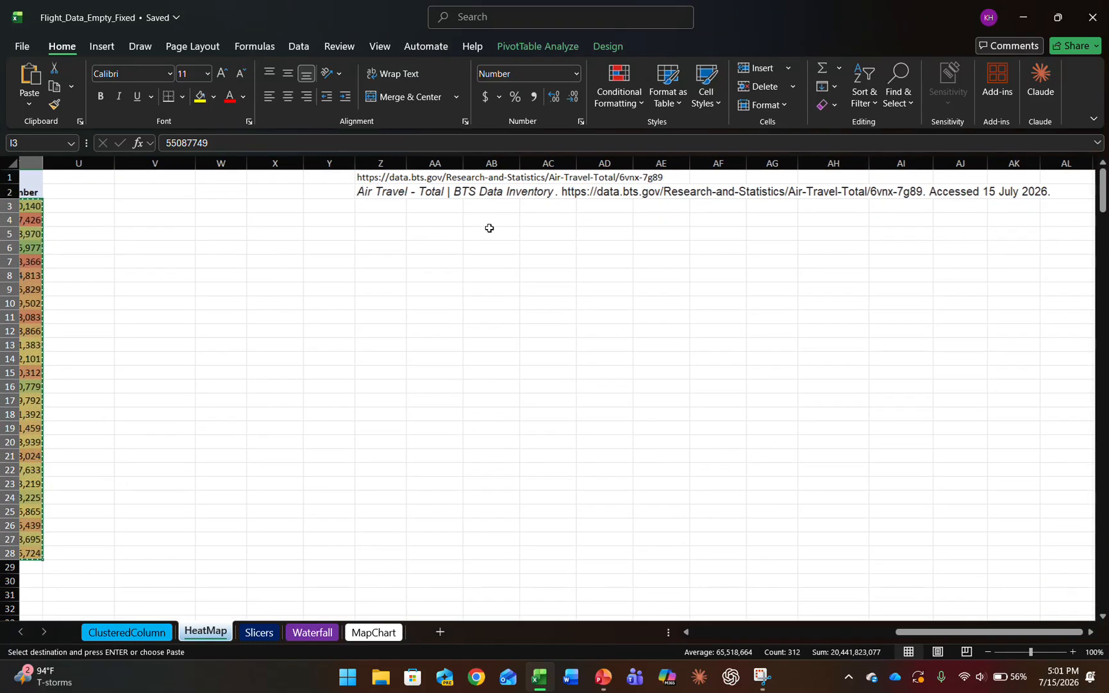
pyautogui.click(403, 196)
pyautogui.hotkey('ctrl', 'c')
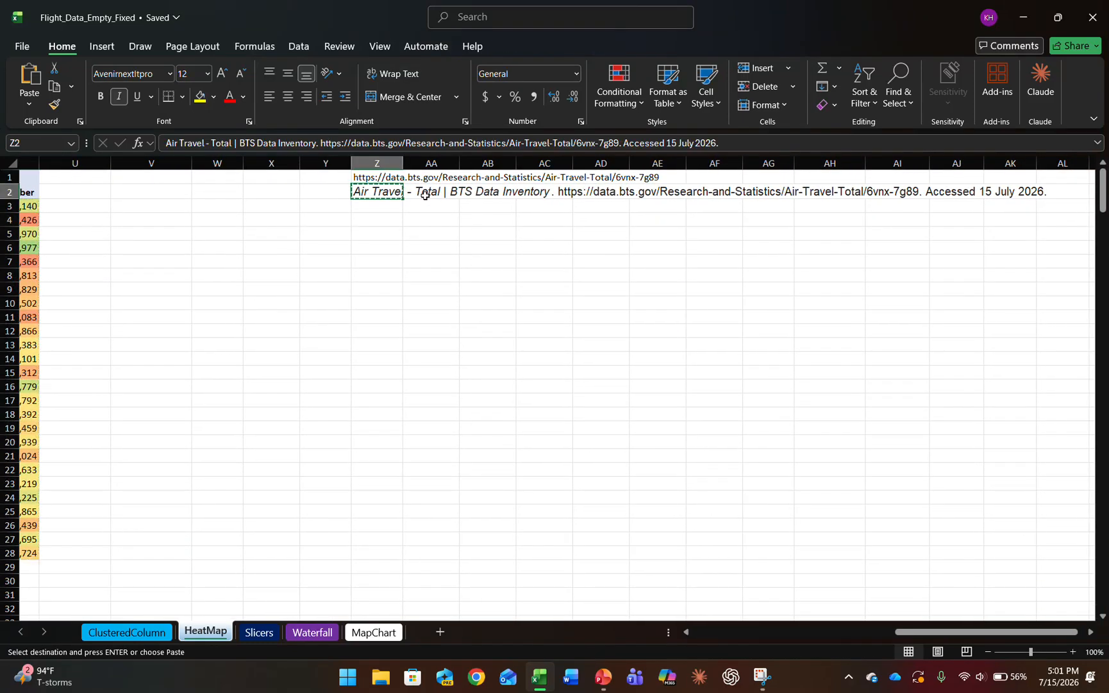
# Step: Return to PowerPoint and paste the citation under "Source:" on slide 4 as Formatted Text (RTF)
pyautogui.click(603, 676)
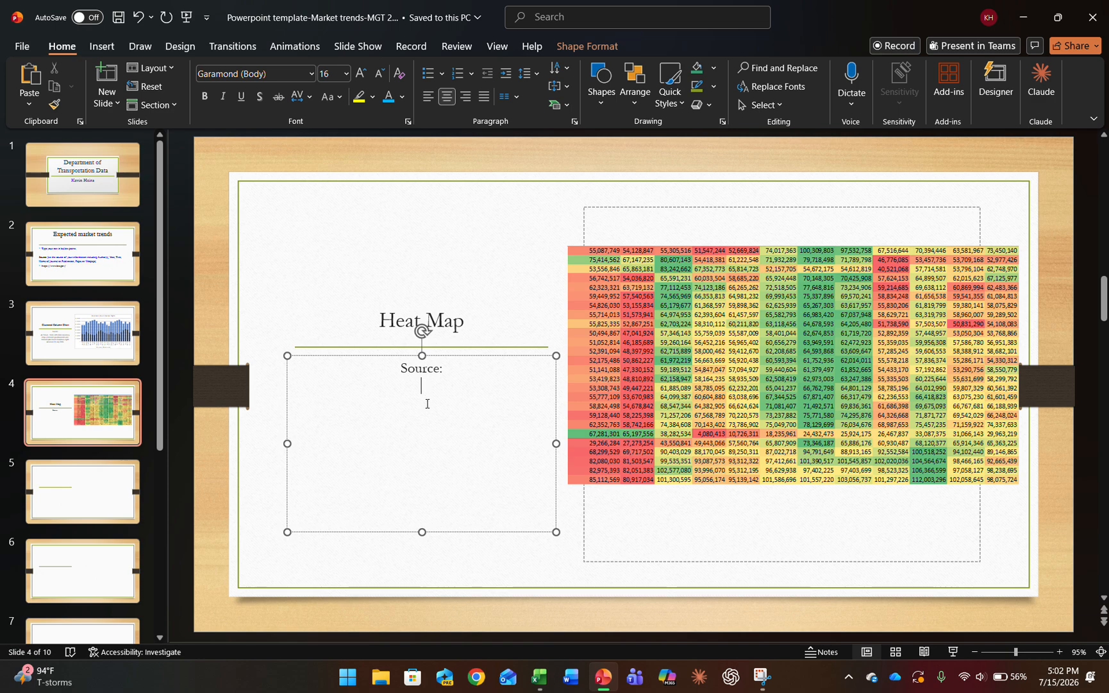
pyautogui.hotkey('ctrl', 'alt', 'v')
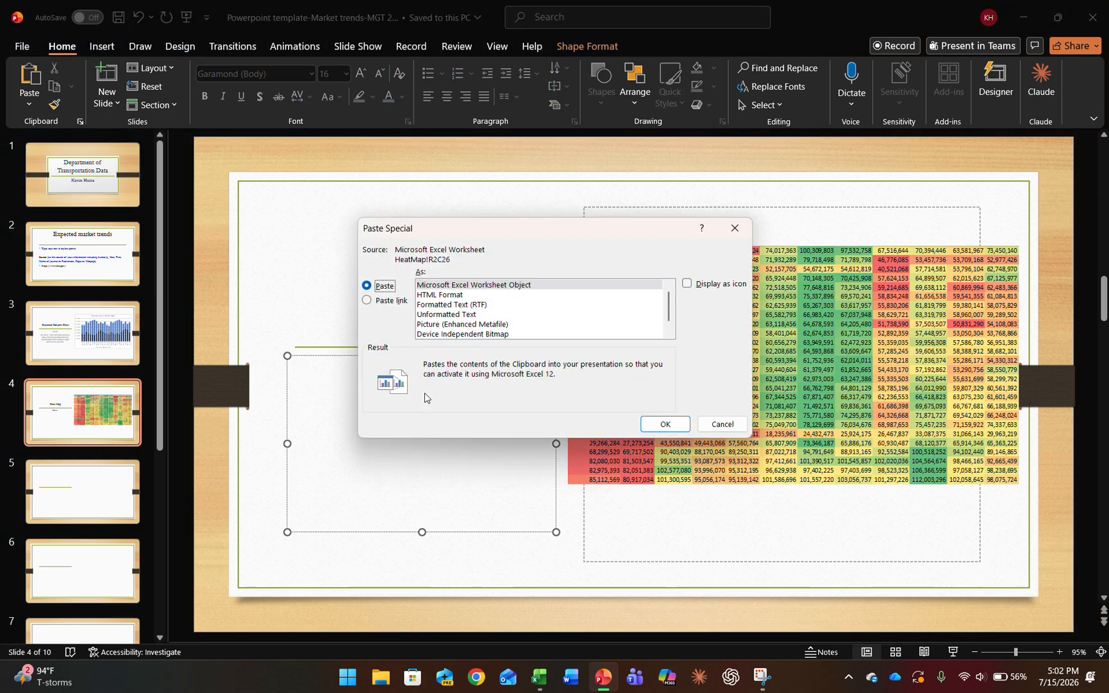
pyautogui.click(461, 304)
pyautogui.click(665, 423)
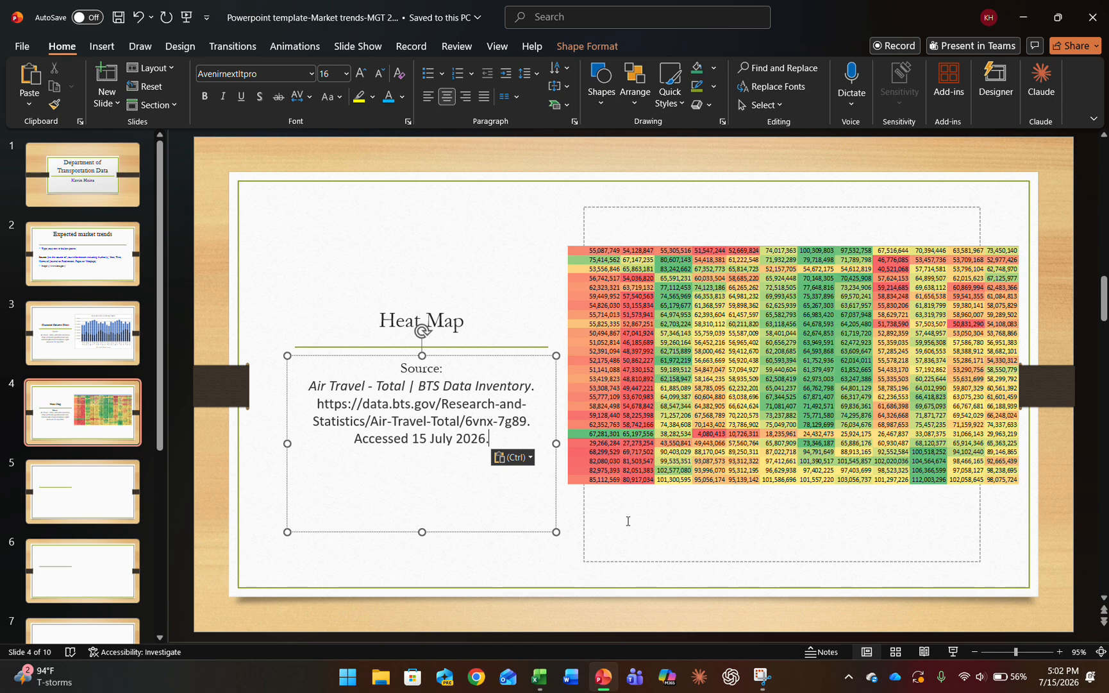
pyautogui.click(571, 514)
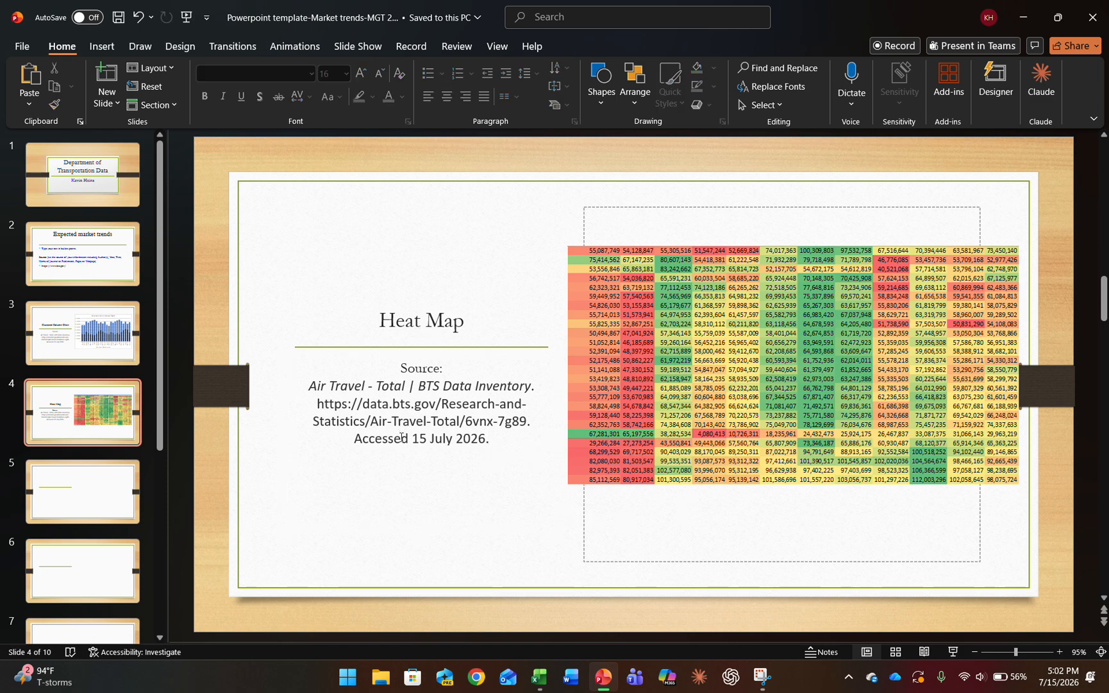